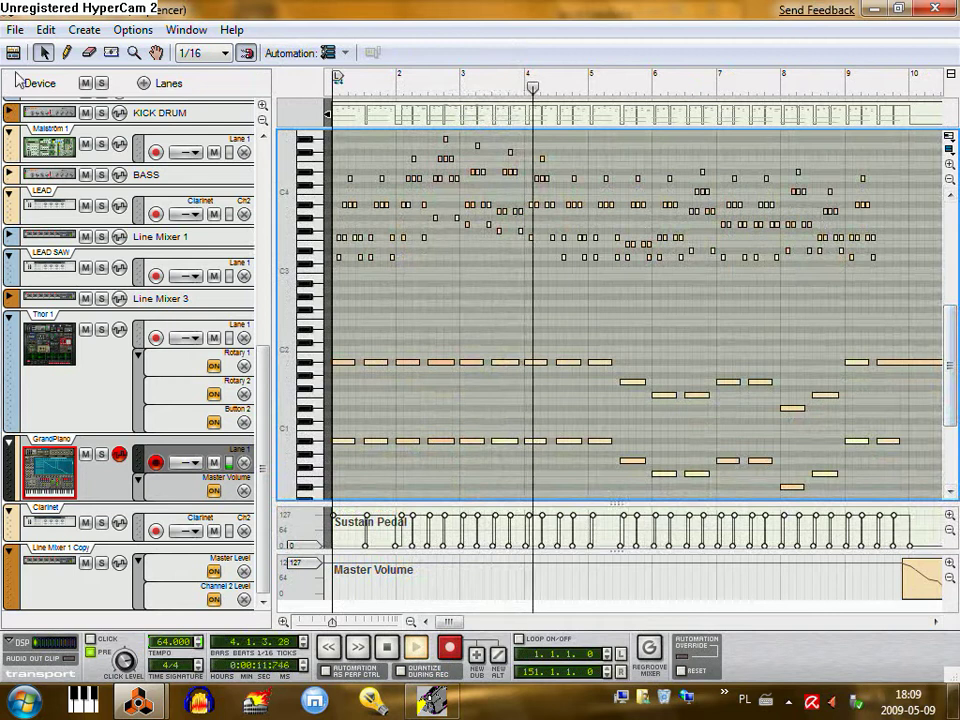
Return to the arrangement view and look through the rack's devices, from the GrandPiano sampler down to Delay 1 and up to the mastering devices
{"action": "key", "text": "ctrl+e"}
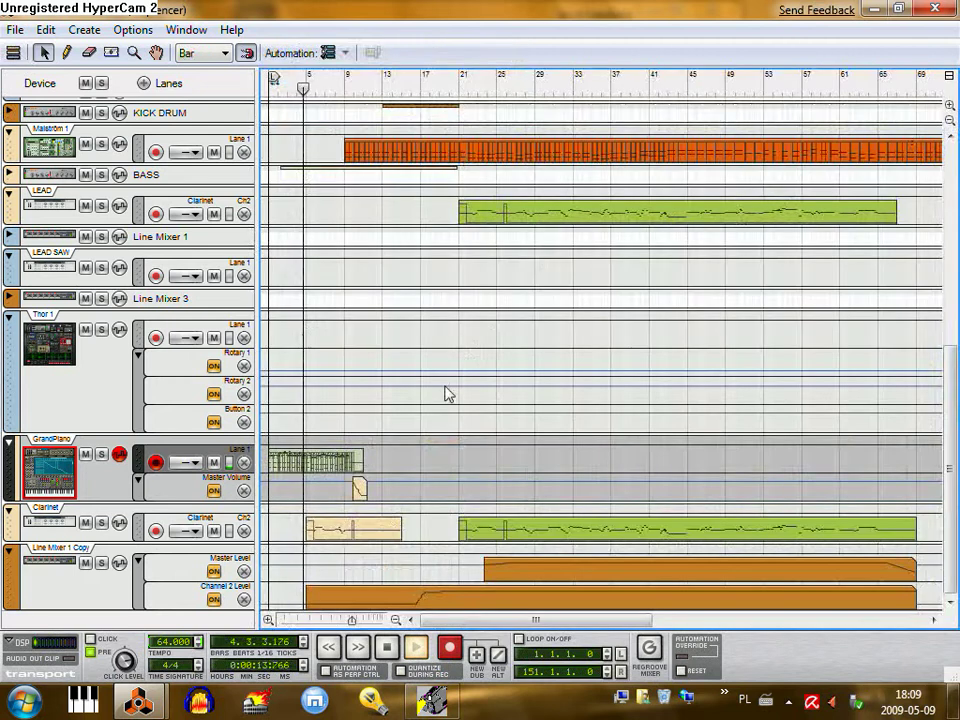
{"action": "mouse_move", "coordinate": [138, 700]}
{"action": "left_click", "coordinate": [152, 612]}
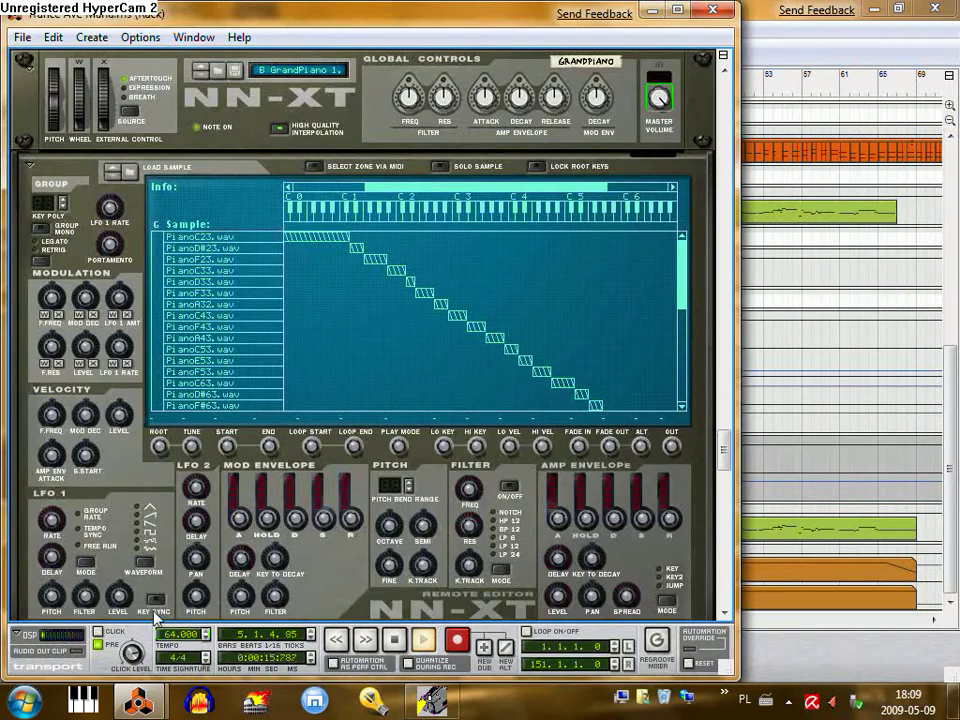
{"action": "scroll", "coordinate": [346, 537], "scroll_direction": "down", "scroll_amount": 10}
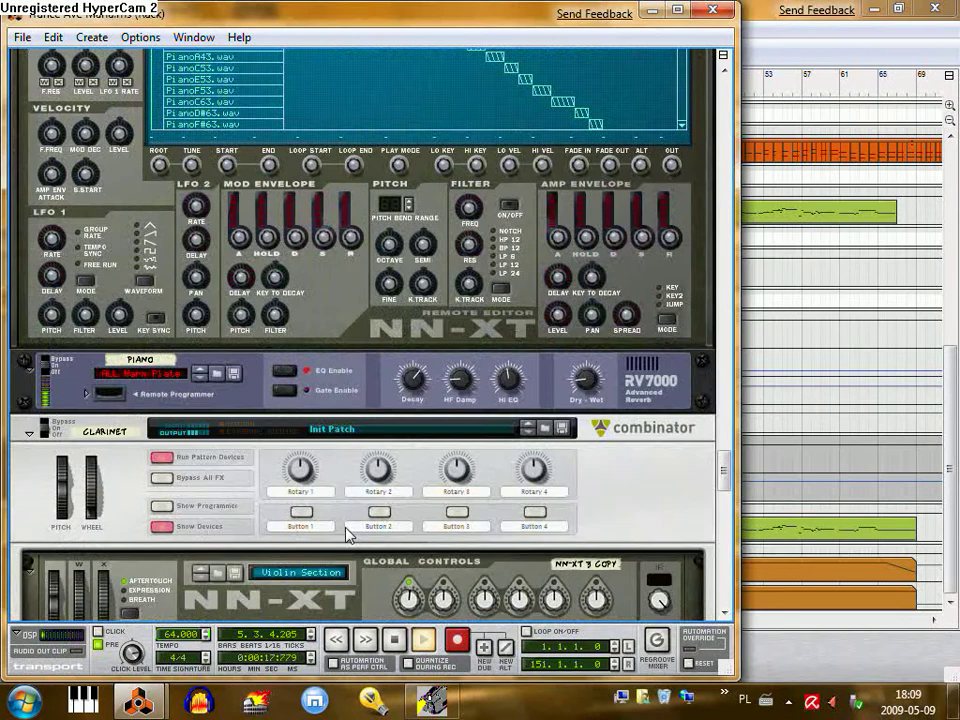
{"action": "scroll", "coordinate": [346, 537], "scroll_direction": "down", "scroll_amount": 15}
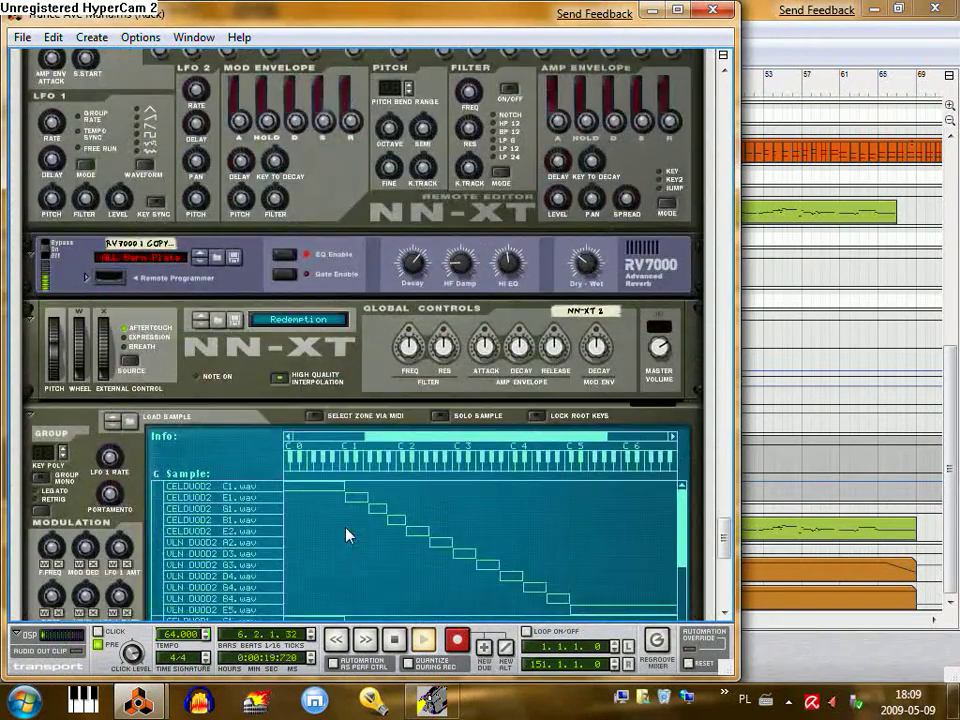
{"action": "scroll", "coordinate": [346, 537], "scroll_direction": "down", "scroll_amount": 8}
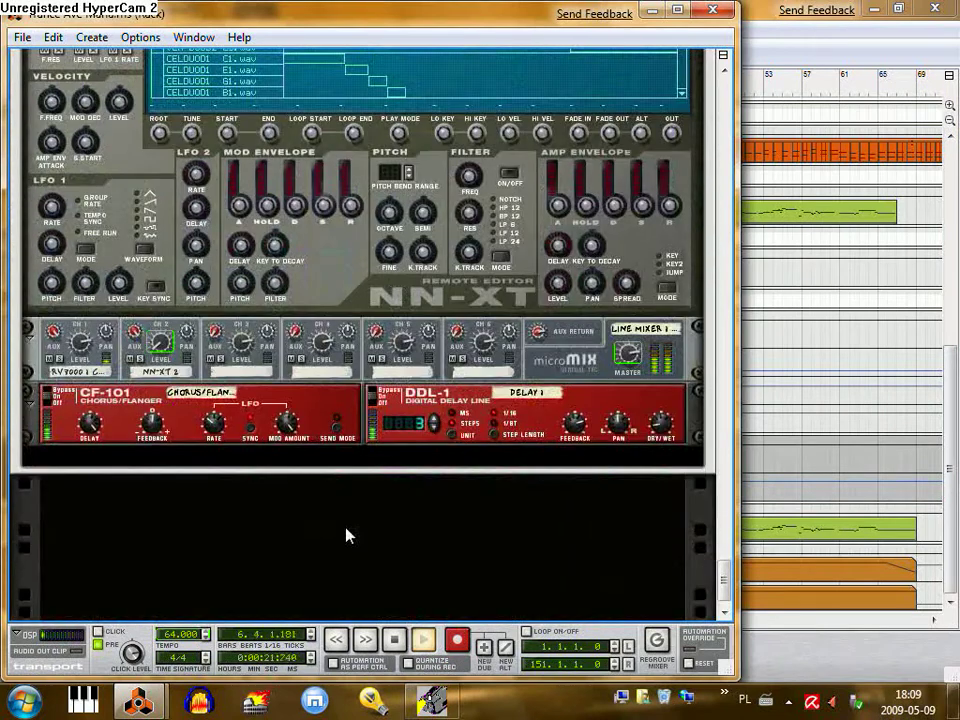
{"action": "scroll", "coordinate": [346, 537], "scroll_direction": "up", "scroll_amount": 20}
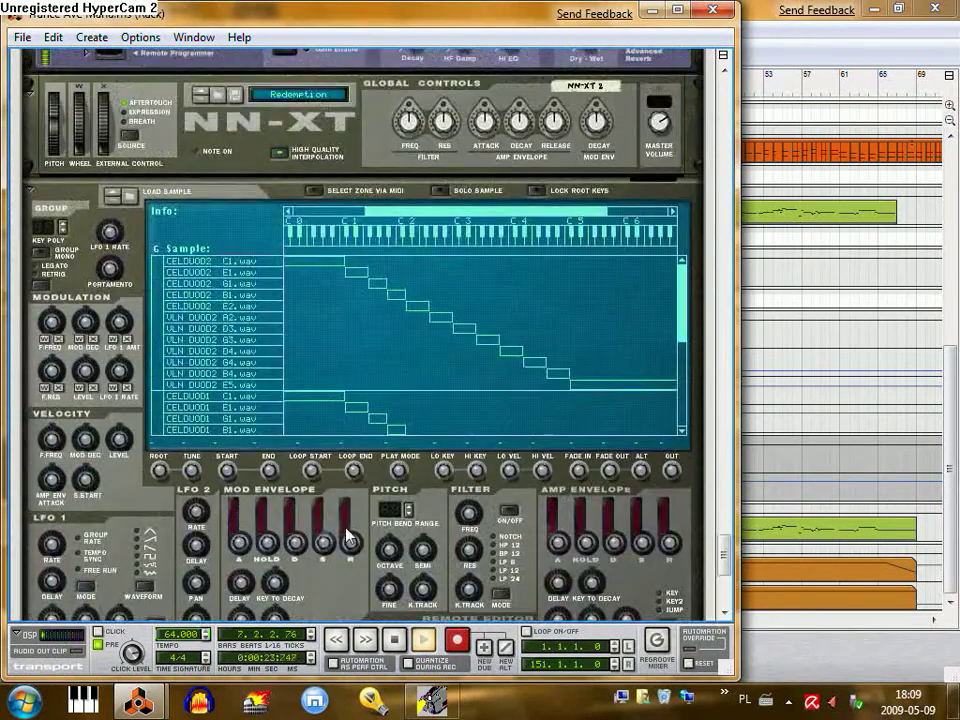
{"action": "scroll", "coordinate": [346, 537], "scroll_direction": "up", "scroll_amount": 20}
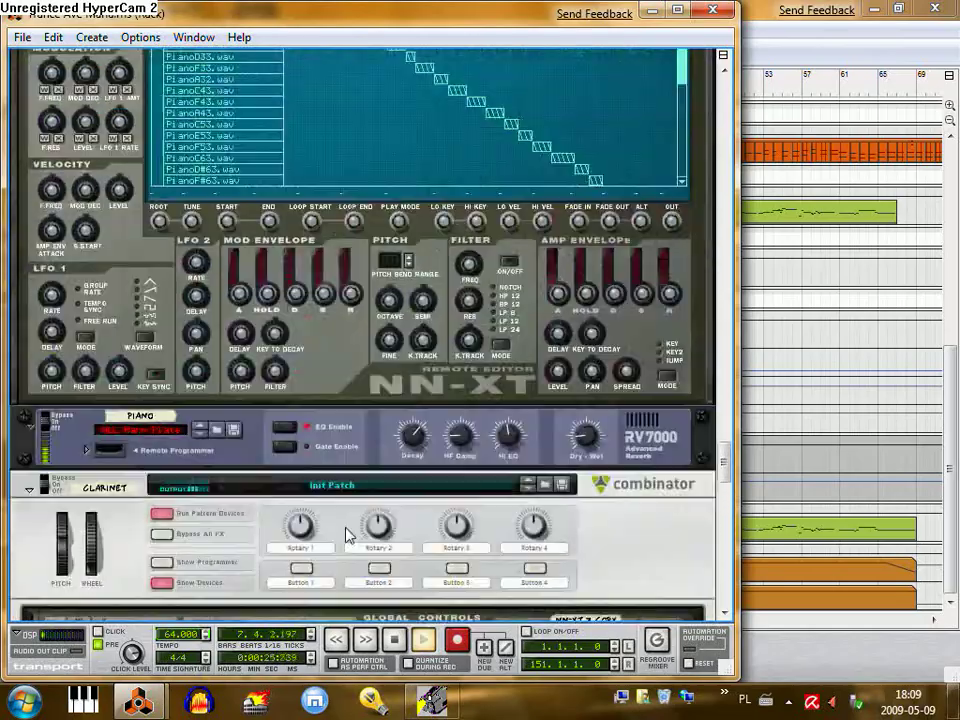
{"action": "scroll", "coordinate": [346, 537], "scroll_direction": "up", "scroll_amount": 20}
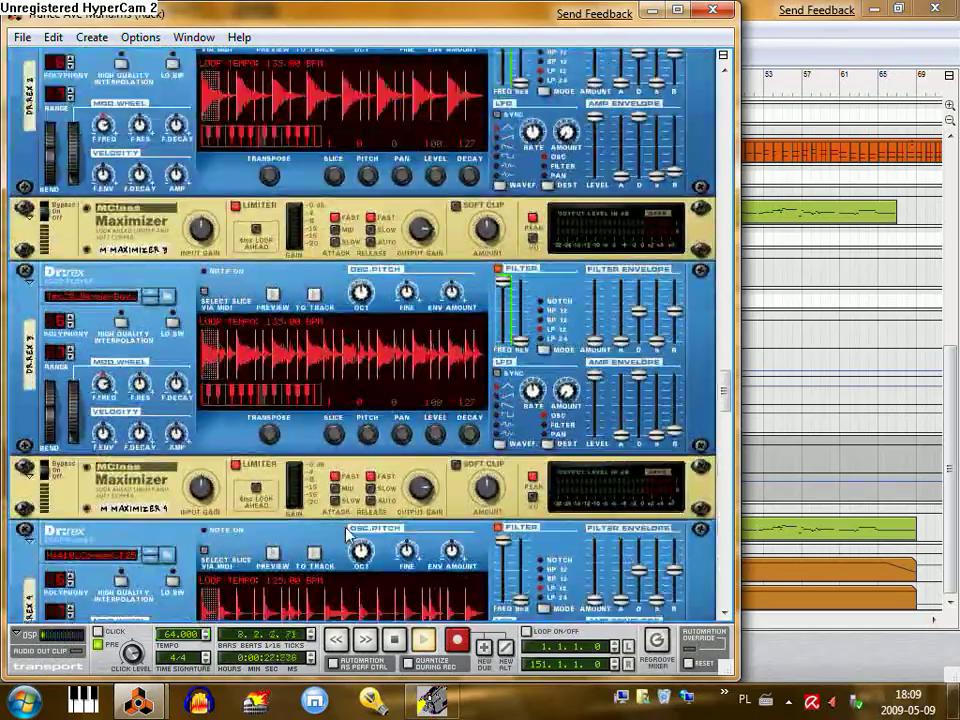
{"action": "scroll", "coordinate": [346, 537], "scroll_direction": "up", "scroll_amount": 20}
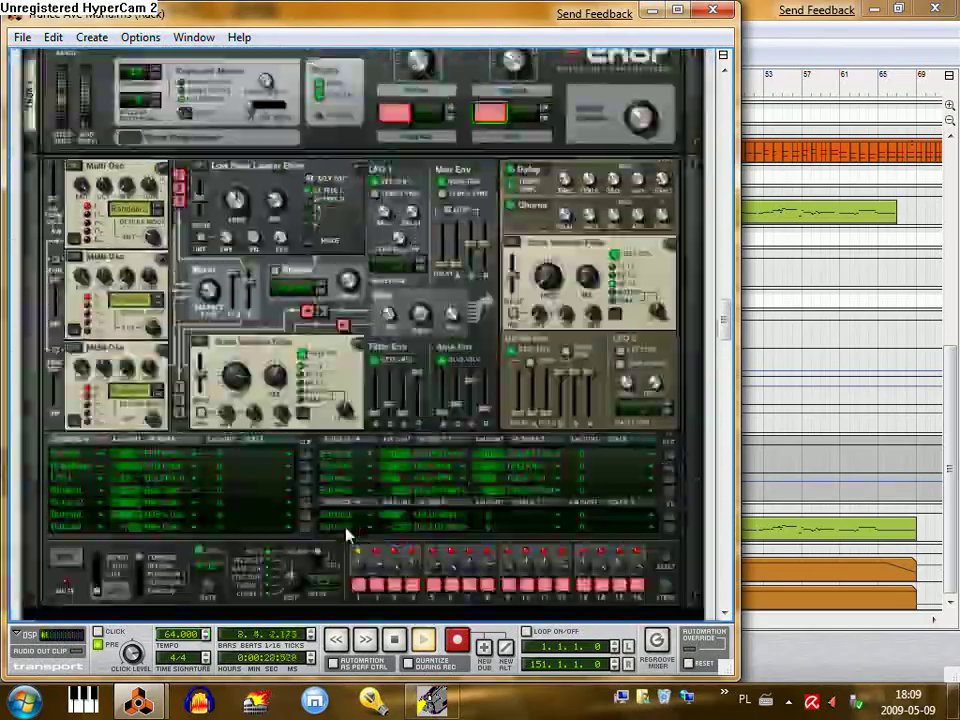
{"action": "scroll", "coordinate": [346, 537], "scroll_direction": "up", "scroll_amount": 20}
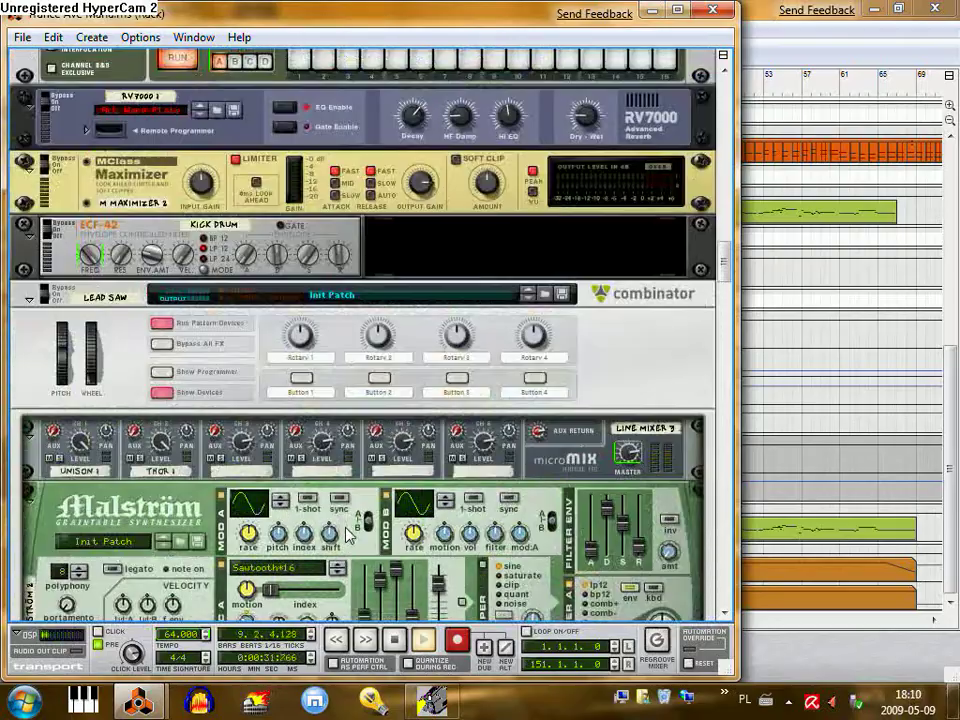
{"action": "scroll", "coordinate": [346, 537], "scroll_direction": "up", "scroll_amount": 20}
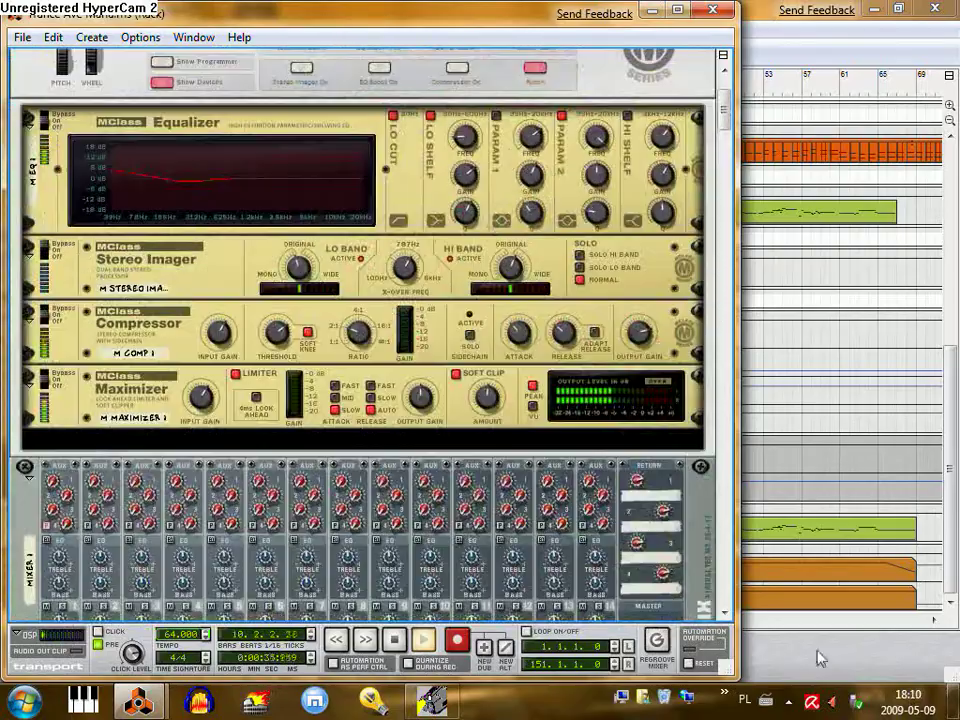
Expand the BASS, KICK DRUM and Filter 2 tracks in the sequencer to show their frequency automation lanes
{"action": "left_click", "coordinate": [818, 658]}
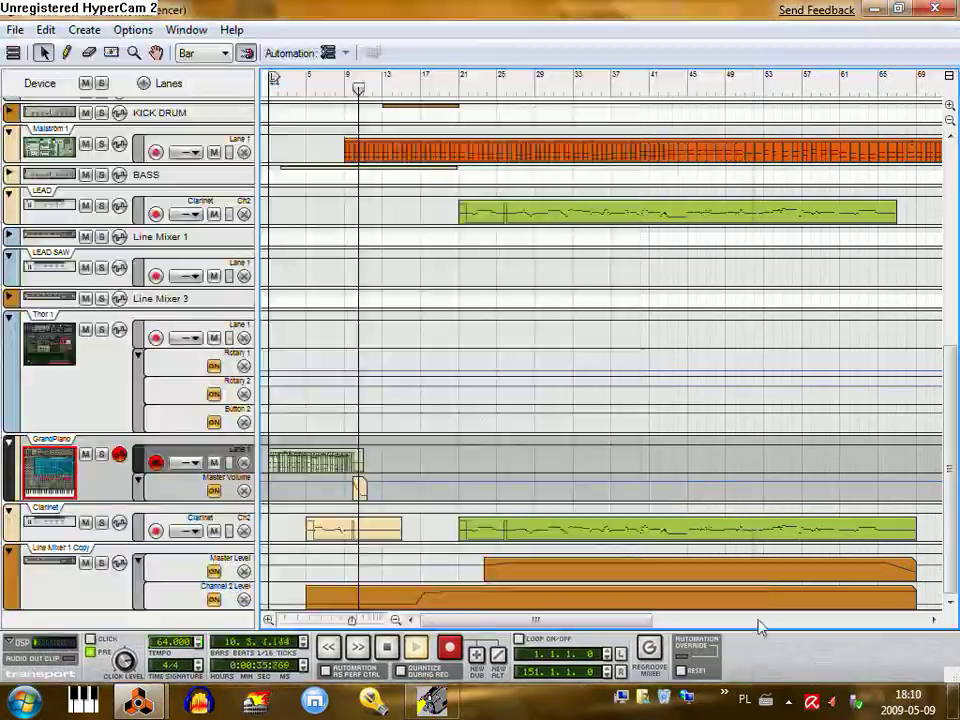
{"action": "scroll", "coordinate": [476, 420], "scroll_direction": "up", "scroll_amount": 5}
{"action": "scroll", "coordinate": [260, 435], "scroll_direction": "down", "scroll_amount": 3}
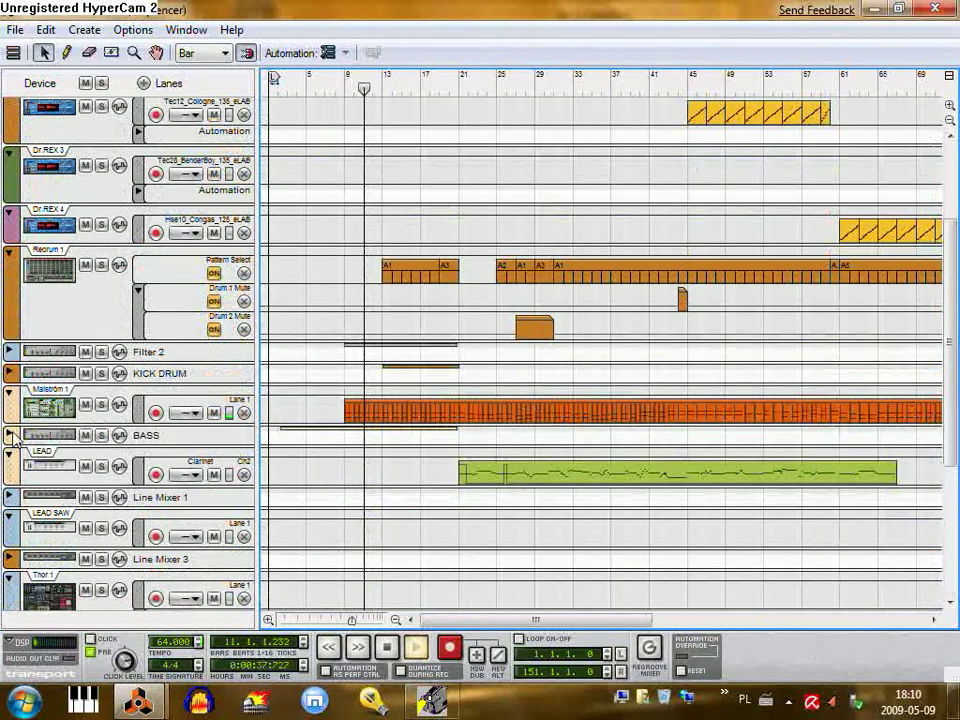
{"action": "left_click", "coordinate": [10, 436]}
{"action": "left_click", "coordinate": [10, 373]}
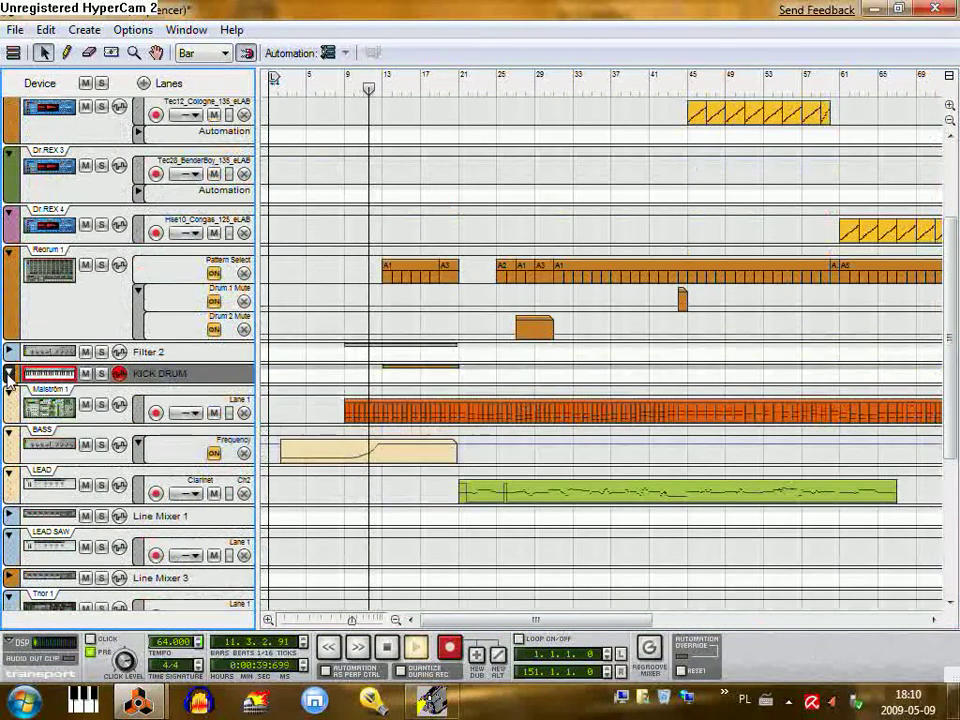
{"action": "left_click", "coordinate": [10, 350]}
{"action": "scroll", "coordinate": [237, 480], "scroll_direction": "up", "scroll_amount": 3}
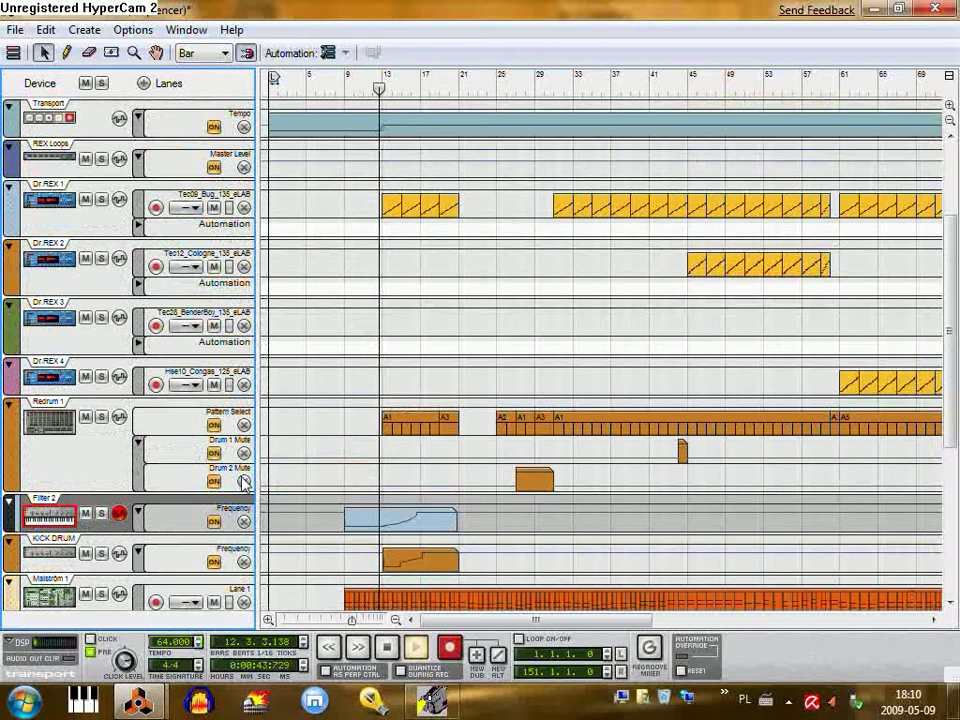
Select the Malström 1 track in the sequencer and bring its synthesizer into view in the rack window
{"action": "scroll", "coordinate": [241, 482], "scroll_direction": "down", "scroll_amount": 3}
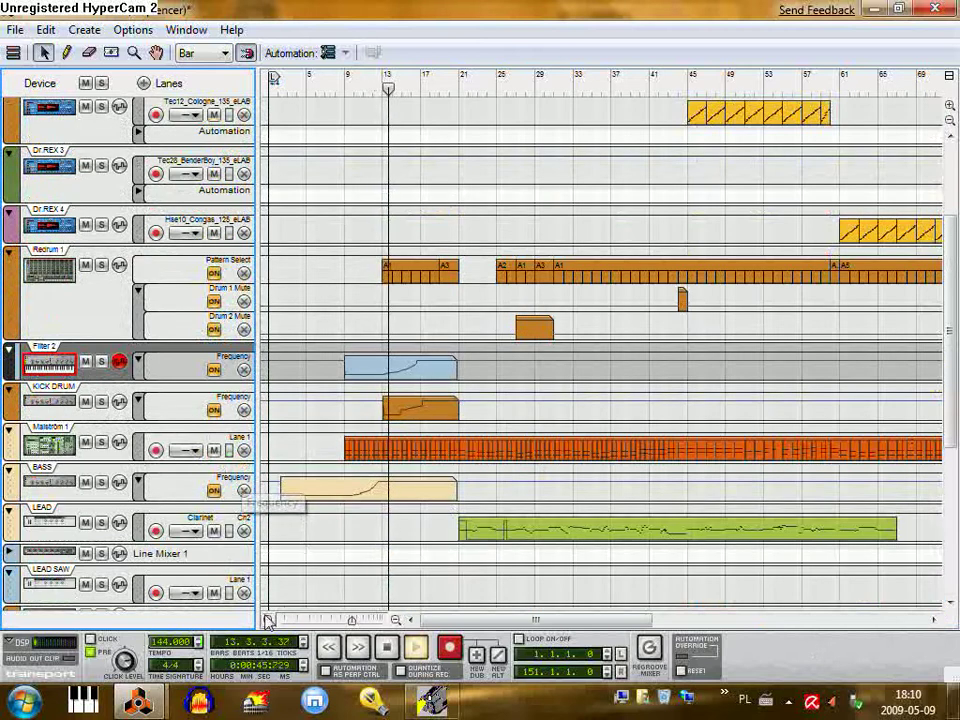
{"action": "scroll", "coordinate": [361, 572], "scroll_direction": "up", "scroll_amount": 3}
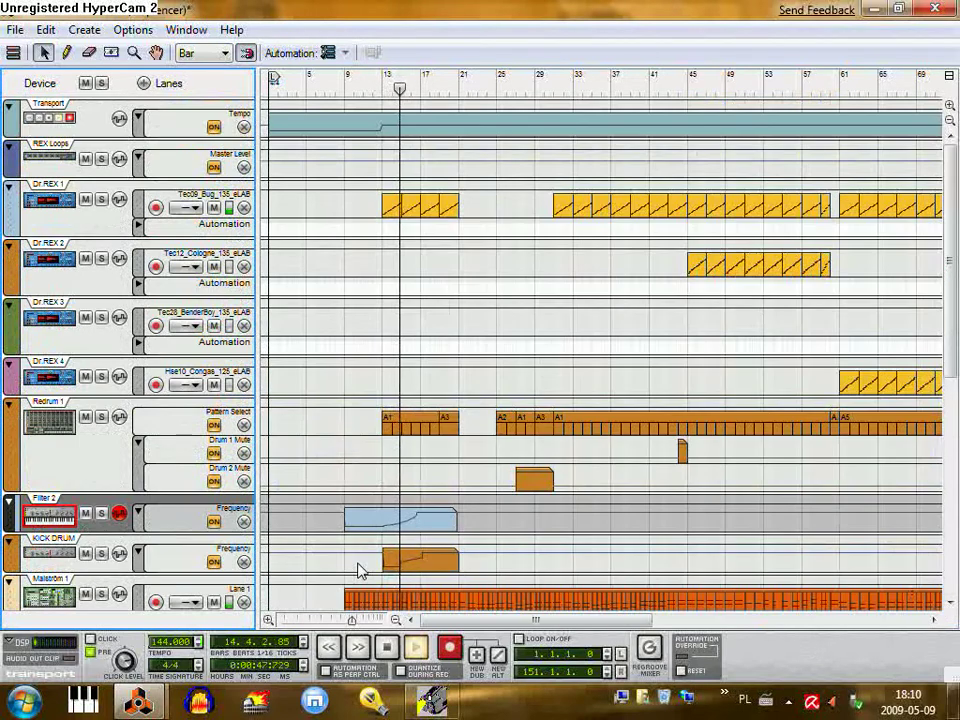
{"action": "scroll", "coordinate": [361, 572], "scroll_direction": "down", "scroll_amount": 6}
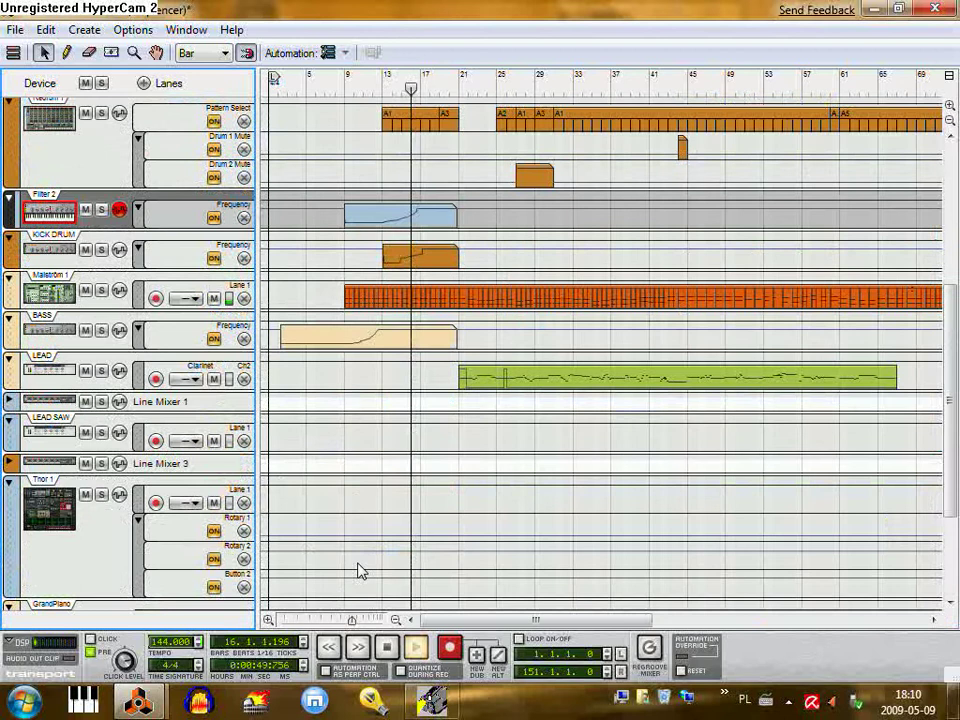
{"action": "scroll", "coordinate": [361, 572], "scroll_direction": "up", "scroll_amount": 3}
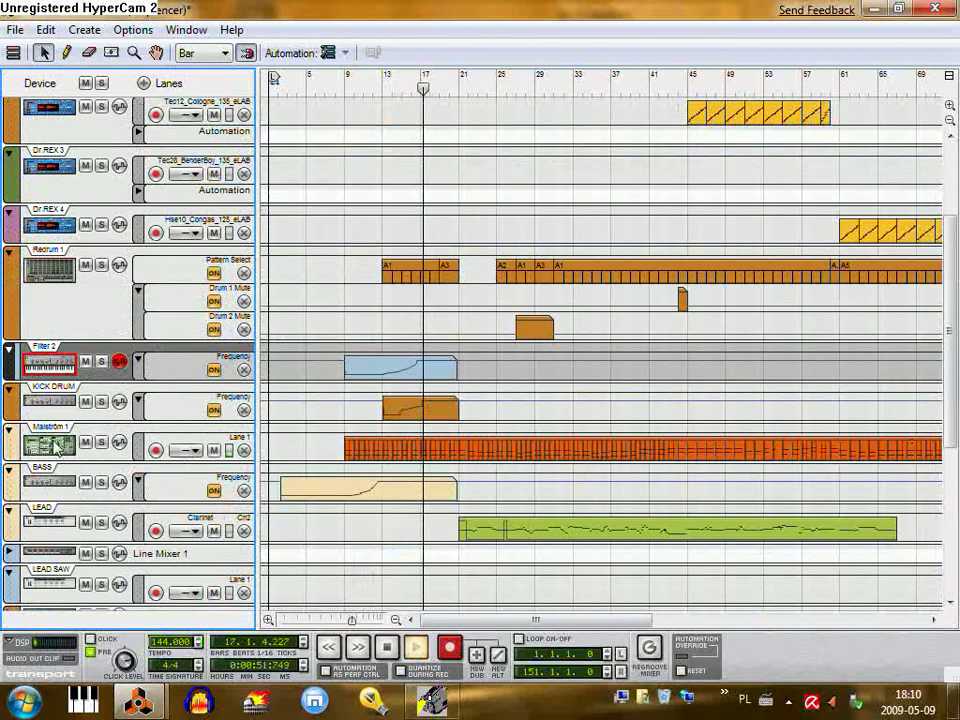
{"action": "key", "text": "Down"}
{"action": "key", "text": "Down"}
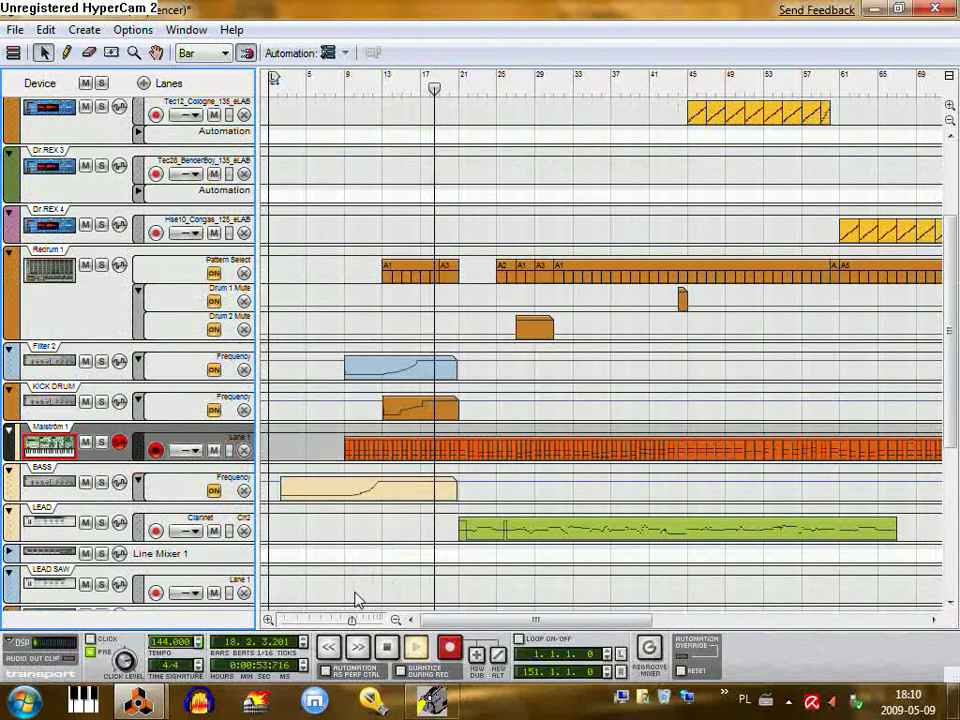
{"action": "mouse_move", "coordinate": [137, 700]}
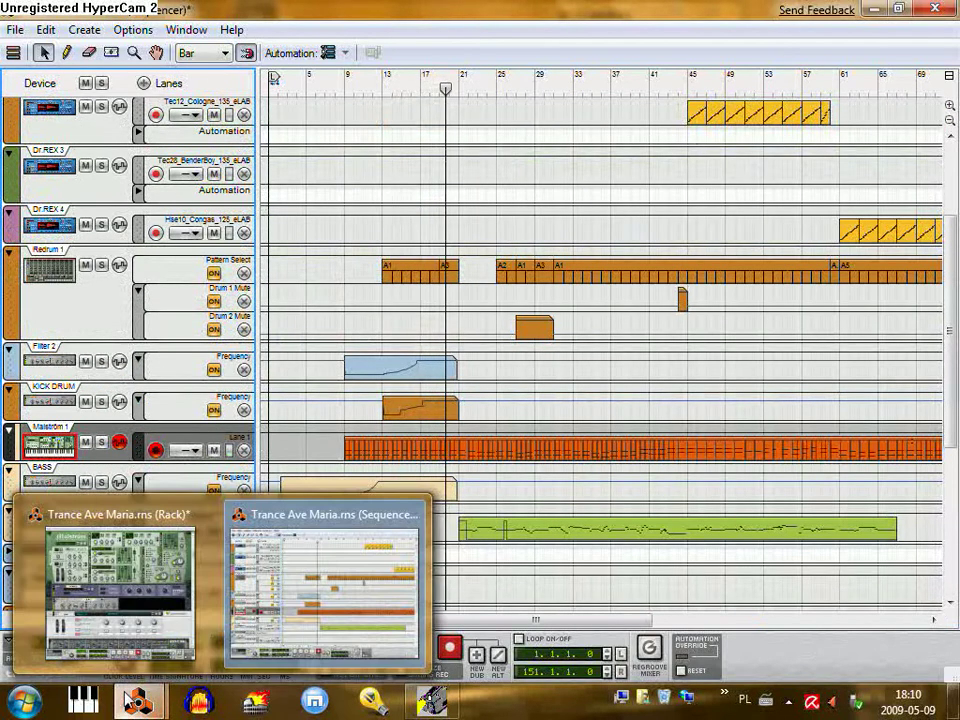
{"action": "left_click", "coordinate": [137, 652]}
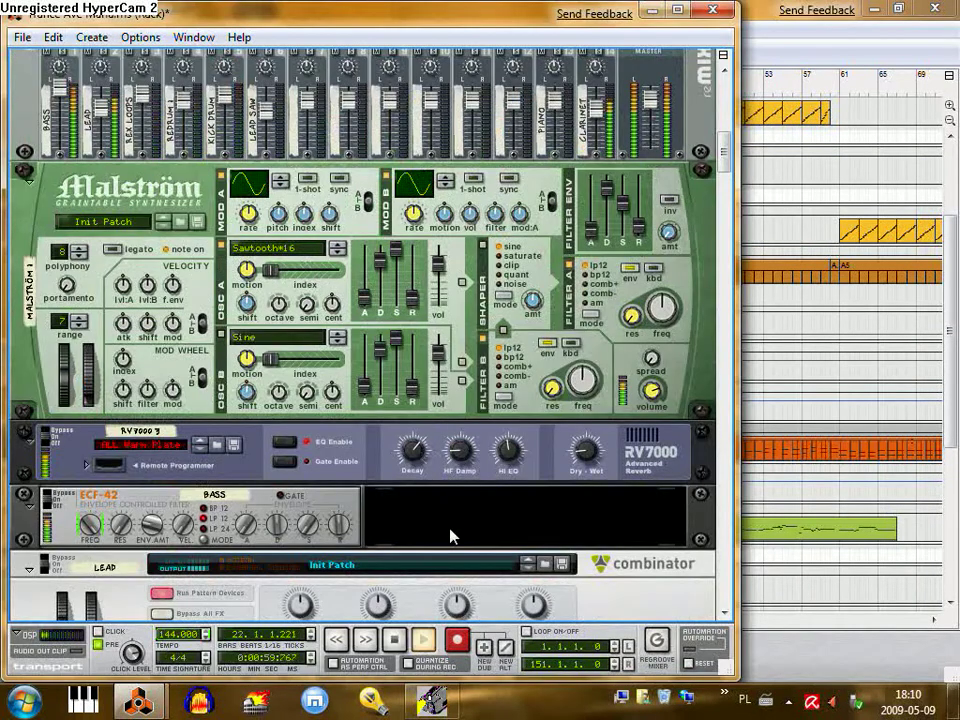
Examine the rack devices below Malström 1, from the LEAD Combinator through Redrum and LEAD SAW to the Dr.REX loop players
{"action": "scroll", "coordinate": [450, 537], "scroll_direction": "down", "scroll_amount": 10}
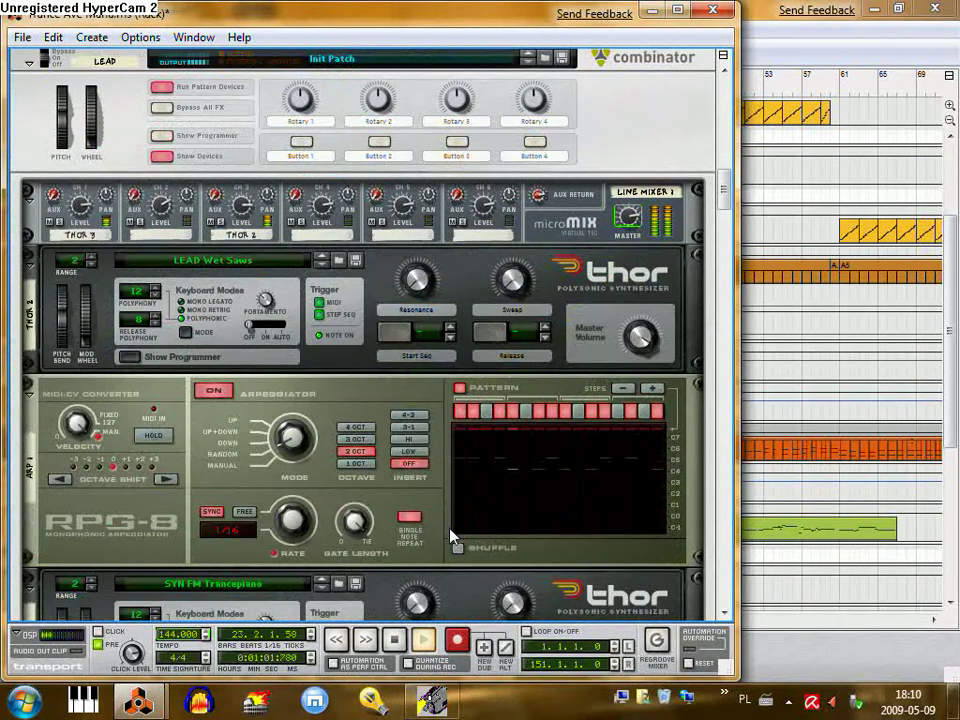
{"action": "scroll", "coordinate": [452, 537], "scroll_direction": "down", "scroll_amount": 3}
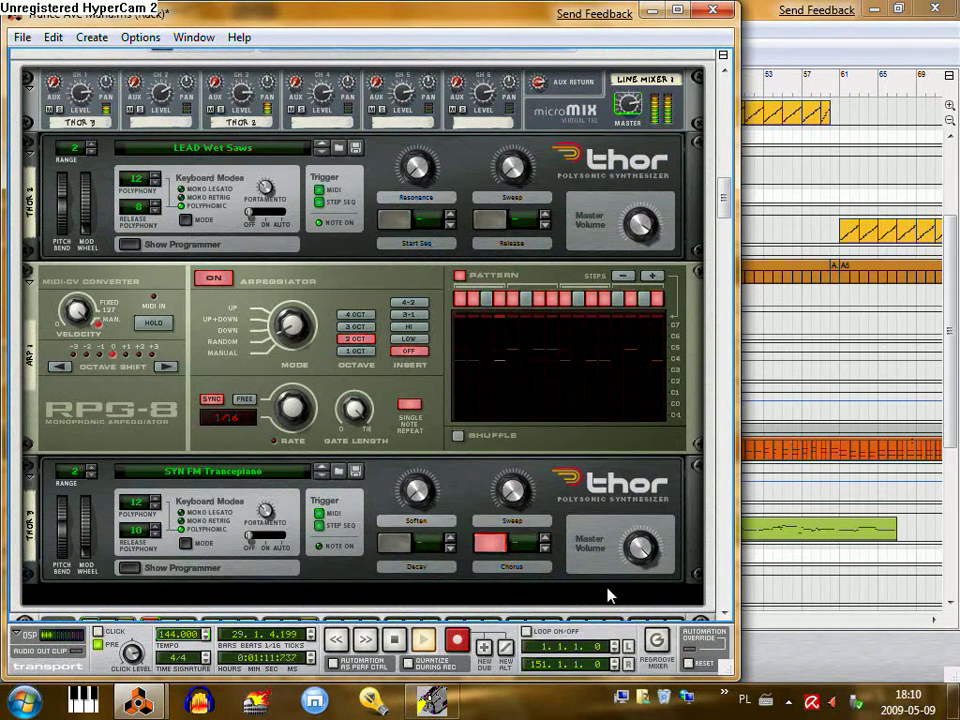
{"action": "scroll", "coordinate": [607, 596], "scroll_direction": "down", "scroll_amount": 10}
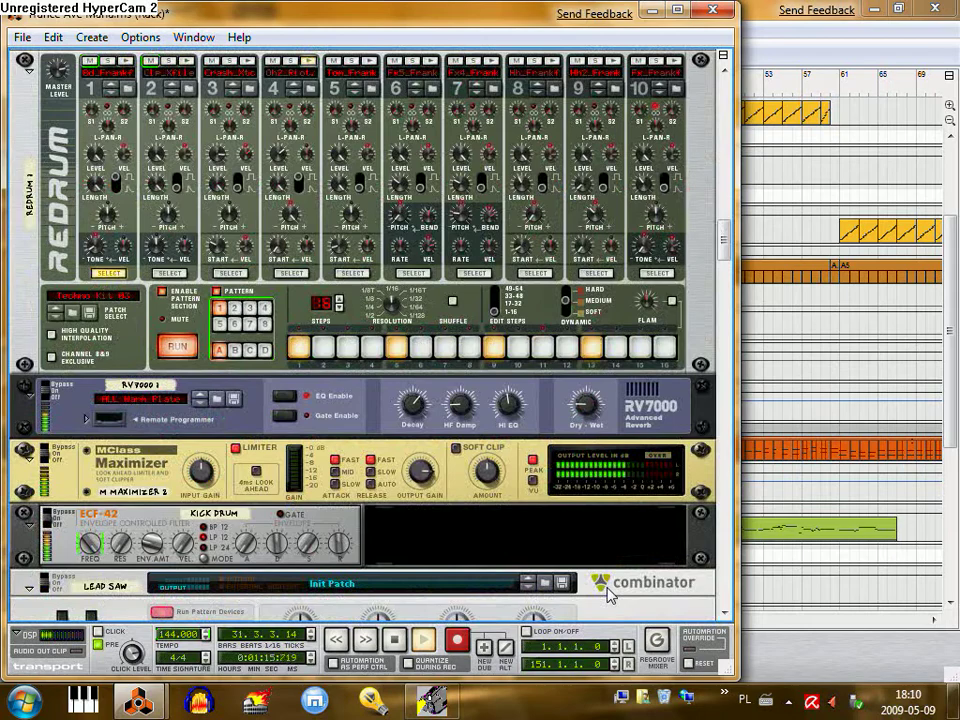
{"action": "scroll", "coordinate": [607, 596], "scroll_direction": "down", "scroll_amount": 12}
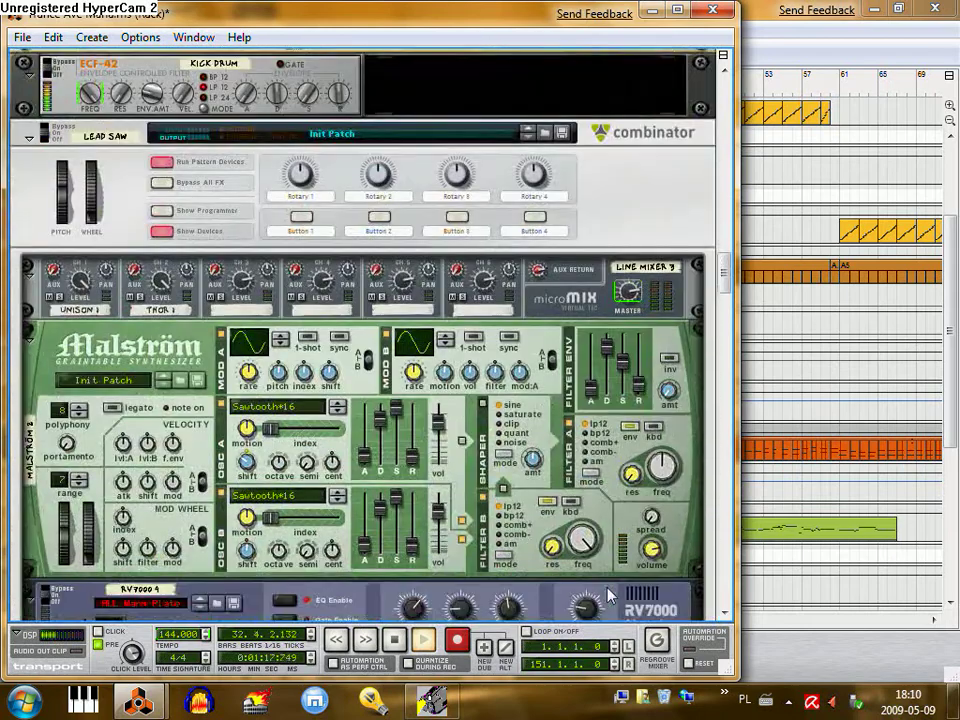
{"action": "scroll", "coordinate": [607, 596], "scroll_direction": "down", "scroll_amount": 10}
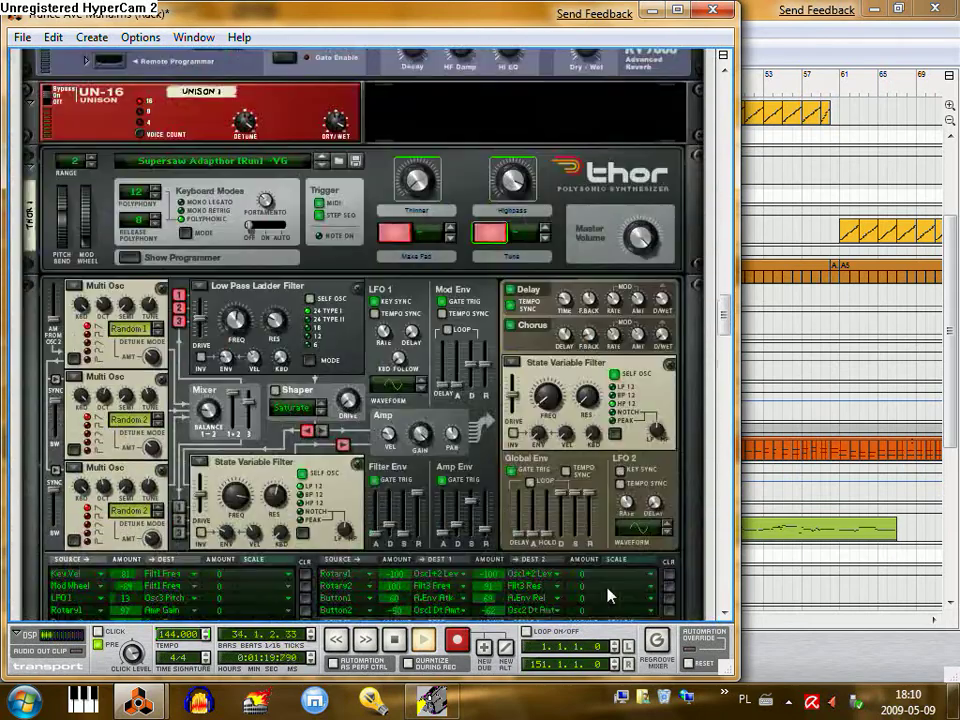
{"action": "scroll", "coordinate": [609, 596], "scroll_direction": "down", "scroll_amount": 10}
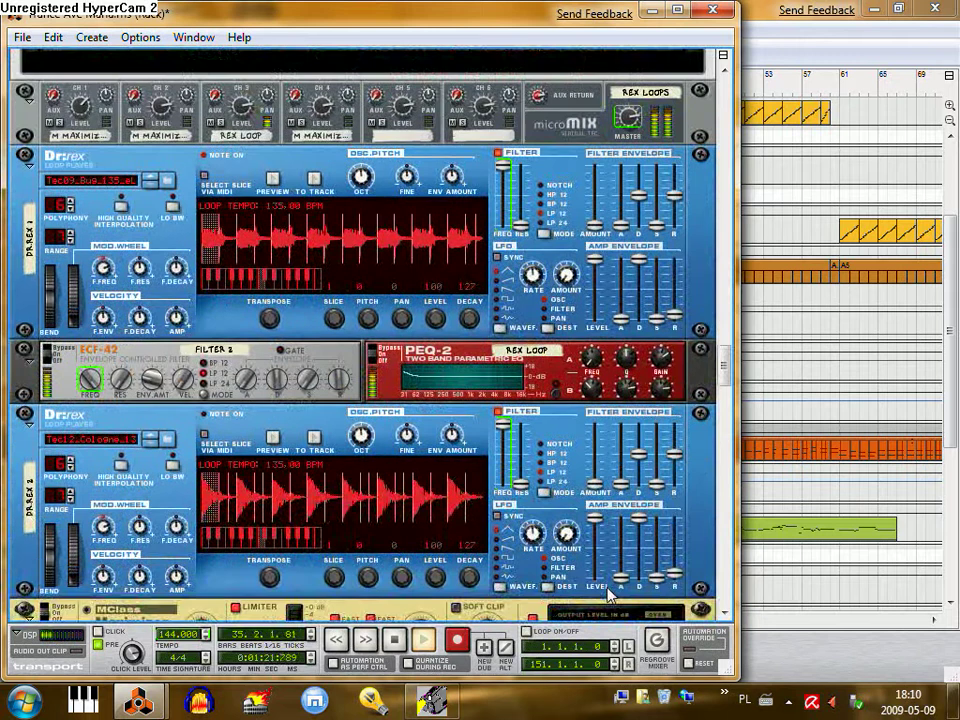
Go back to the sequencer and open the LEAD track's clip to view its notes around bar 38
{"action": "key", "text": "ctrl+Tab"}
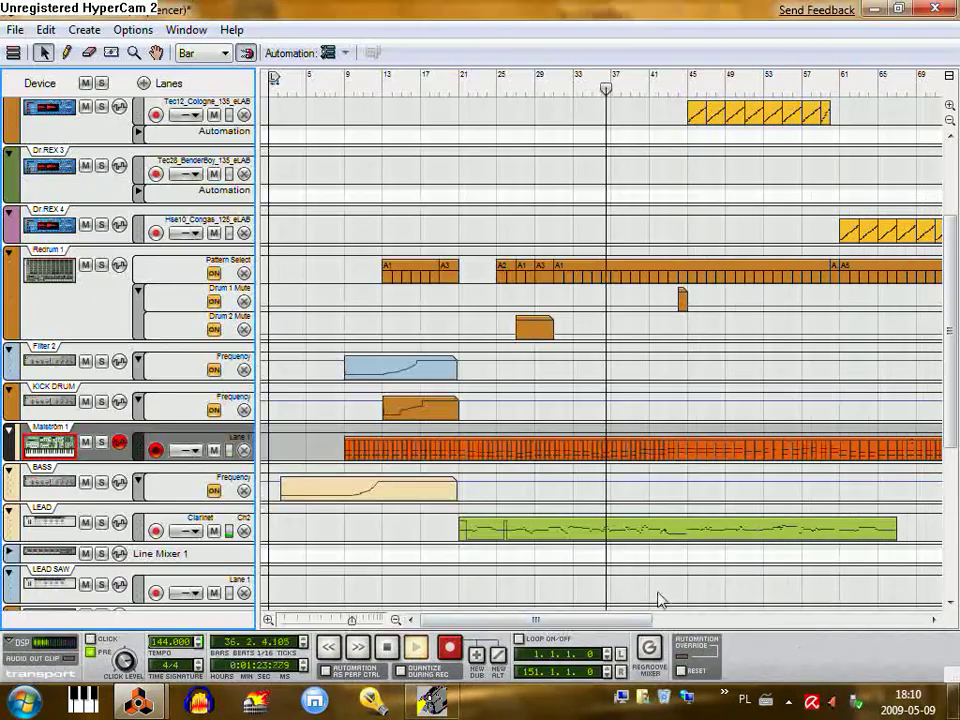
{"action": "left_click_drag", "start_coordinate": [590, 628], "coordinate": [621, 628]}
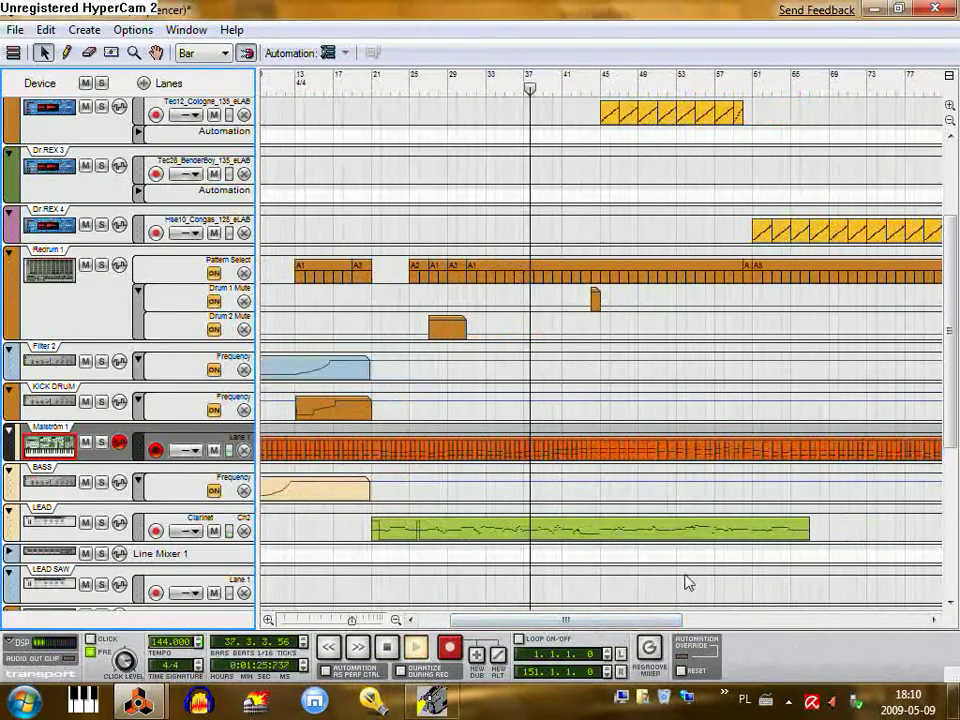
{"action": "scroll", "coordinate": [688, 582], "scroll_direction": "up", "scroll_amount": 3}
{"action": "scroll", "coordinate": [561, 525], "scroll_direction": "down", "scroll_amount": 5}
{"action": "double_click", "coordinate": [589, 390]}
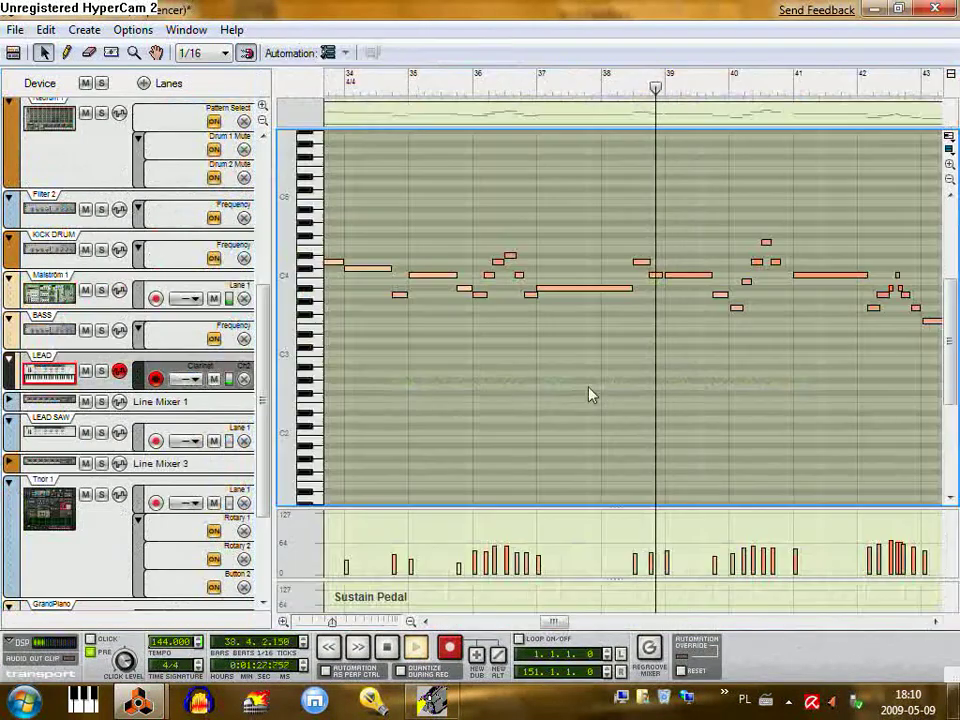
{"action": "left_click_drag", "start_coordinate": [553, 622], "coordinate": [580, 637]}
Return to the arrangement, open the Malström 1 clip's notes and enlarge the Sustain Pedal lane below them
{"action": "left_click", "coordinate": [14, 53]}
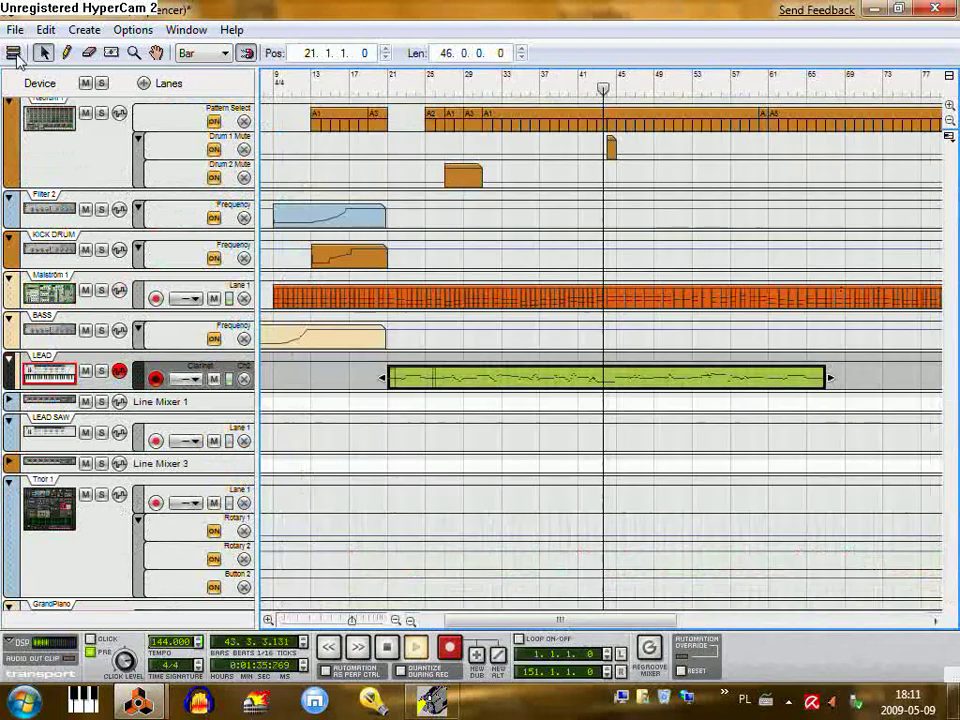
{"action": "scroll", "coordinate": [495, 379], "scroll_direction": "up", "scroll_amount": 6}
{"action": "scroll", "coordinate": [490, 447], "scroll_direction": "down", "scroll_amount": 3}
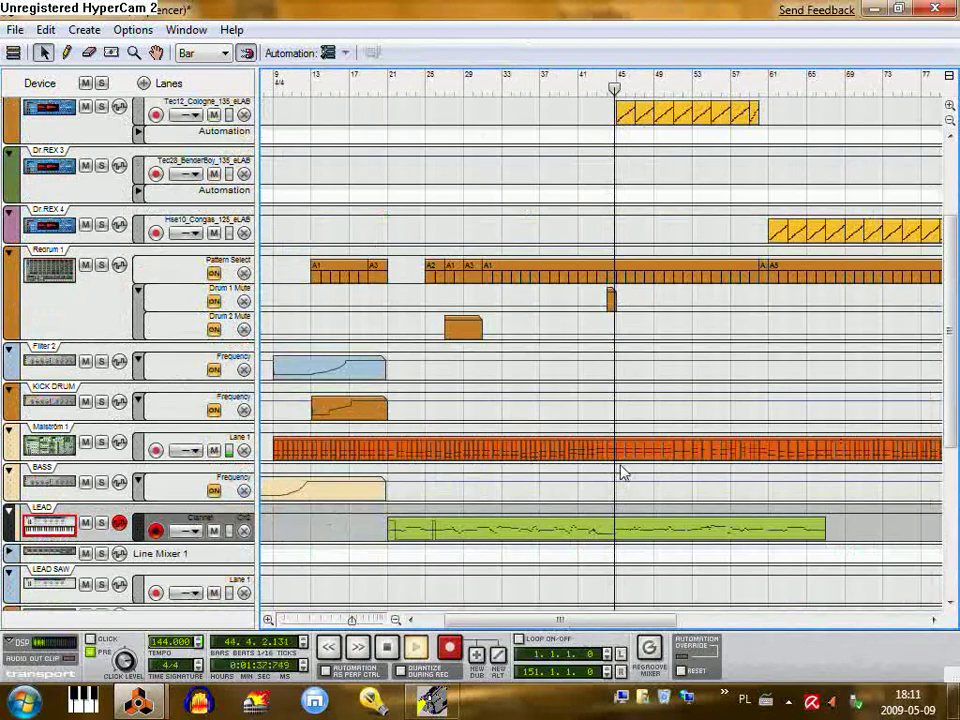
{"action": "left_click", "coordinate": [662, 461]}
{"action": "double_click", "coordinate": [662, 461]}
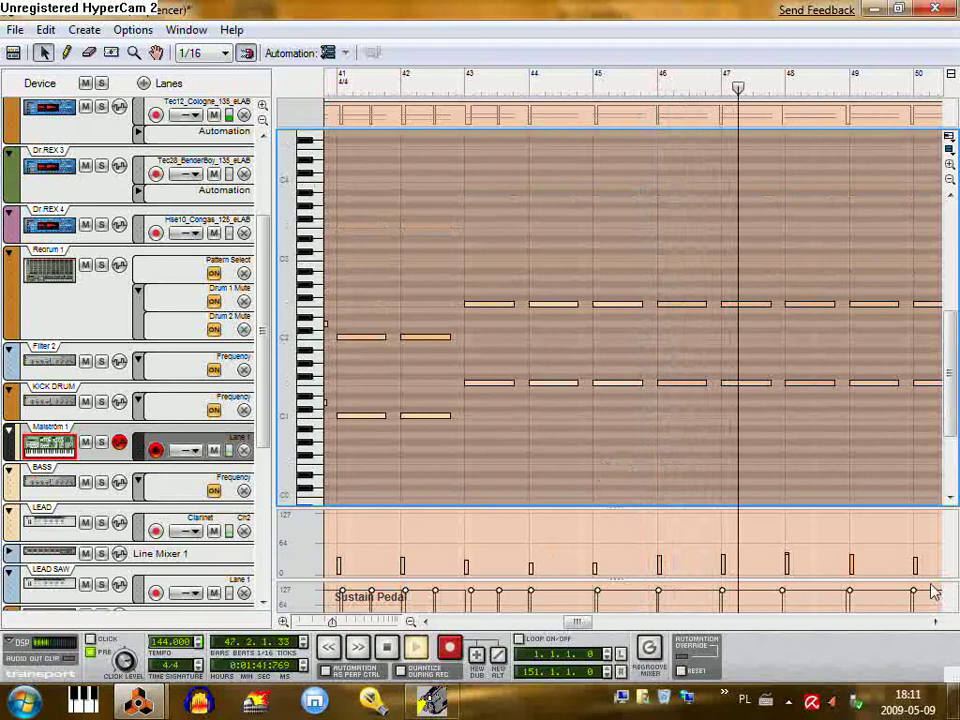
{"action": "left_click_drag", "start_coordinate": [870, 580], "coordinate": [878, 546]}
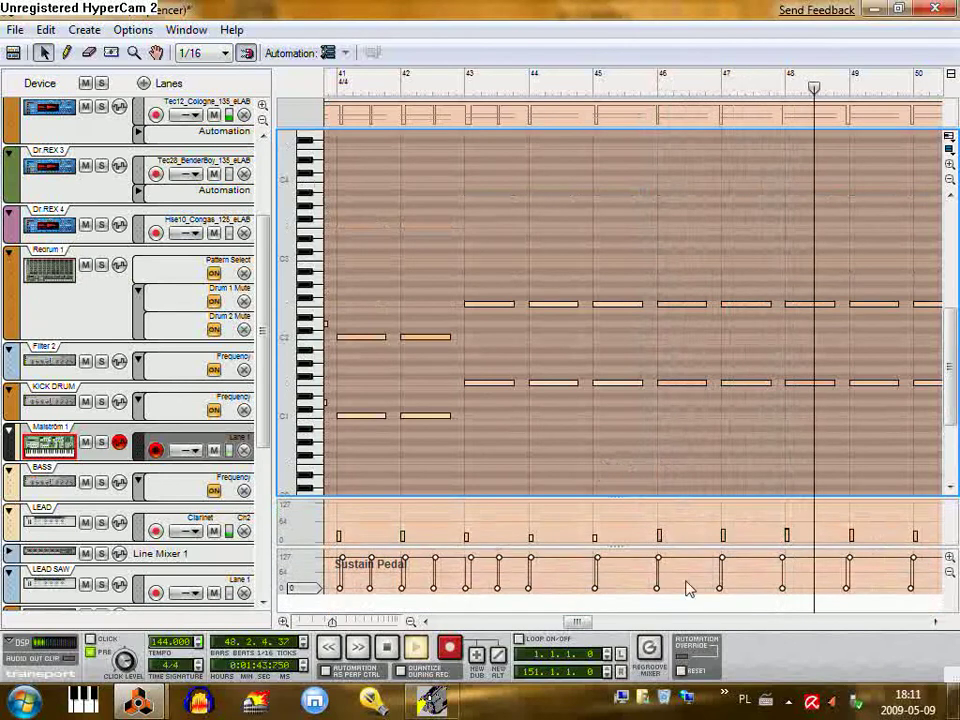
Follow the Malström 1 notes through bars 50 to 58, and return to the arrangement to view the tracks from bar 49 onward
{"action": "left_click_drag", "start_coordinate": [583, 621], "coordinate": [609, 633]}
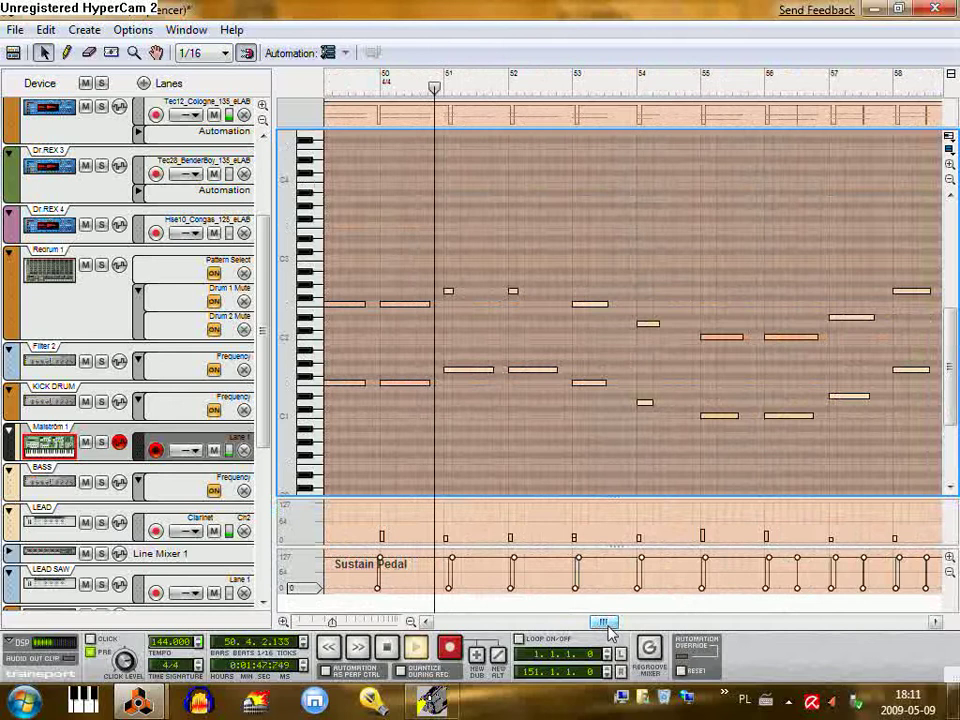
{"action": "left_click", "coordinate": [14, 54]}
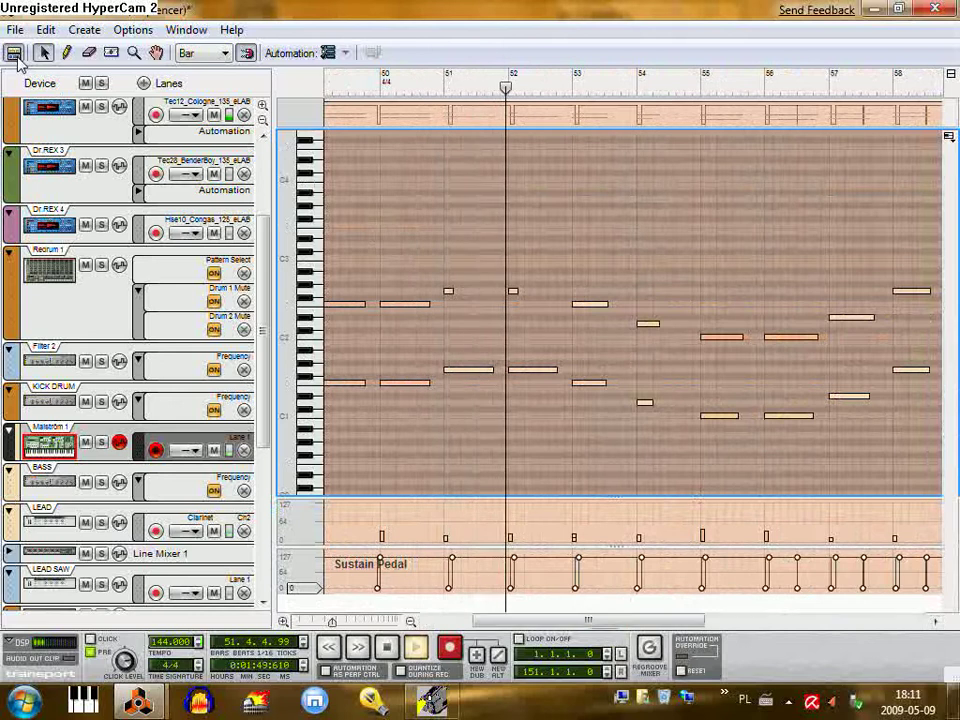
{"action": "scroll", "coordinate": [490, 449], "scroll_direction": "up", "scroll_amount": 4}
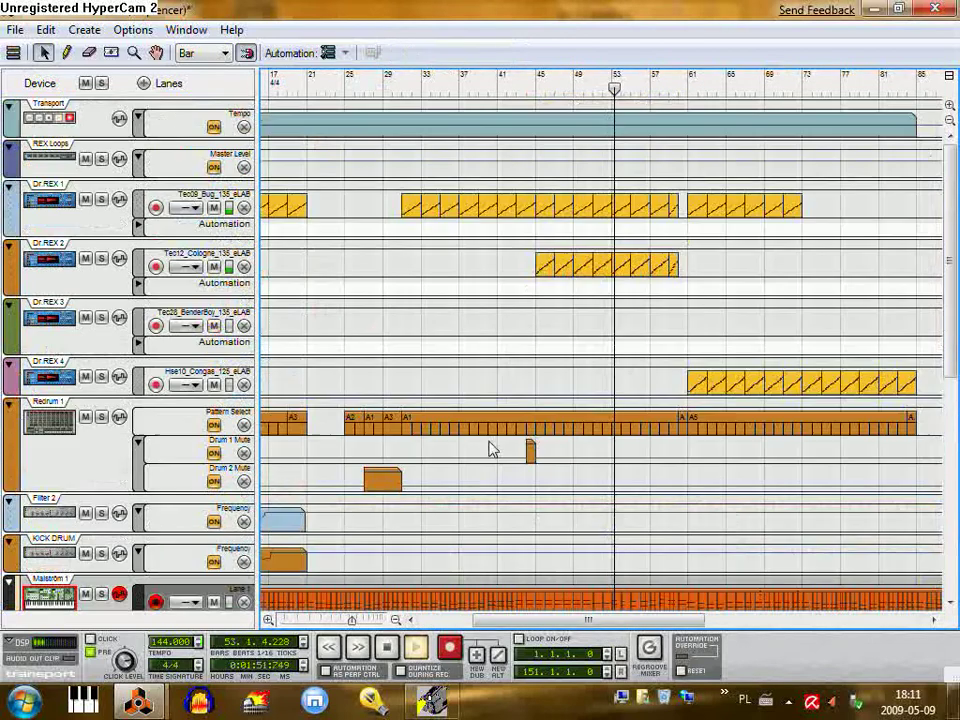
{"action": "scroll", "coordinate": [565, 537], "scroll_direction": "down", "scroll_amount": 4}
{"action": "left_click_drag", "start_coordinate": [639, 626], "coordinate": [737, 624]}
{"action": "scroll", "coordinate": [724, 564], "scroll_direction": "up", "scroll_amount": 4}
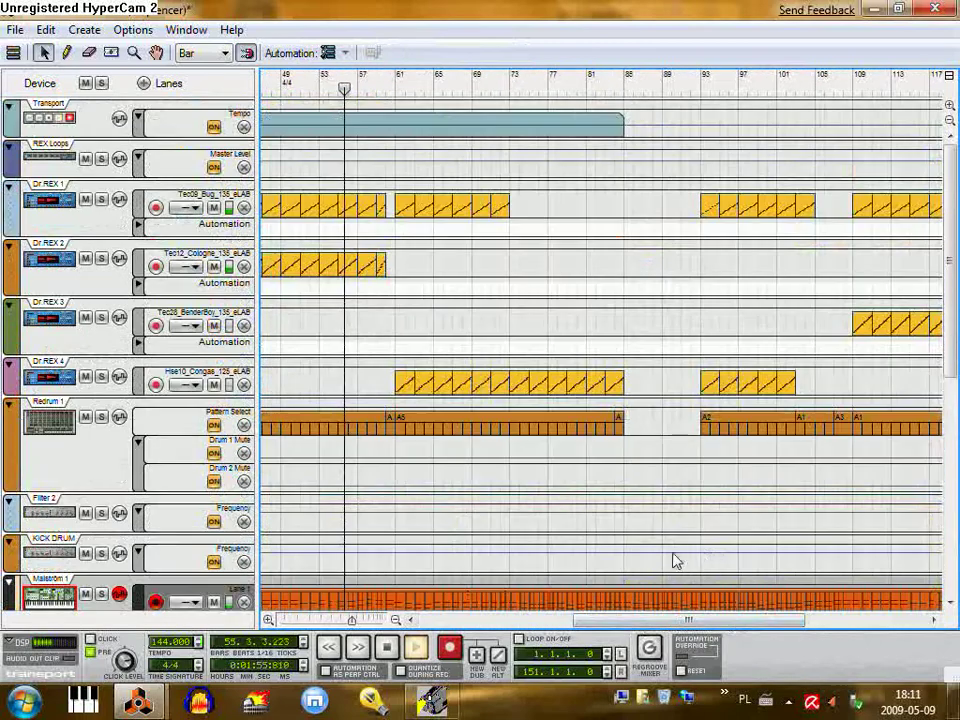
Examine the rack devices upward from the Dr.REX players through Redrum, the Thor synthesizers and Malström 1 to the MClass mastering units
{"action": "mouse_move", "coordinate": [139, 700]}
{"action": "left_click", "coordinate": [135, 611]}
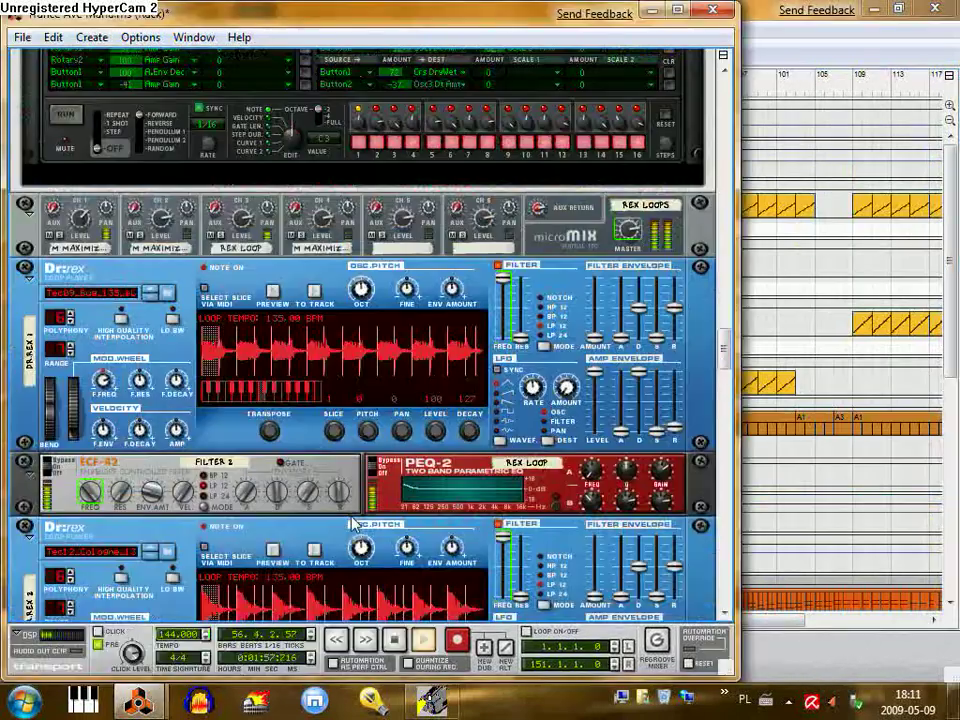
{"action": "scroll", "coordinate": [352, 522], "scroll_direction": "up", "scroll_amount": 15}
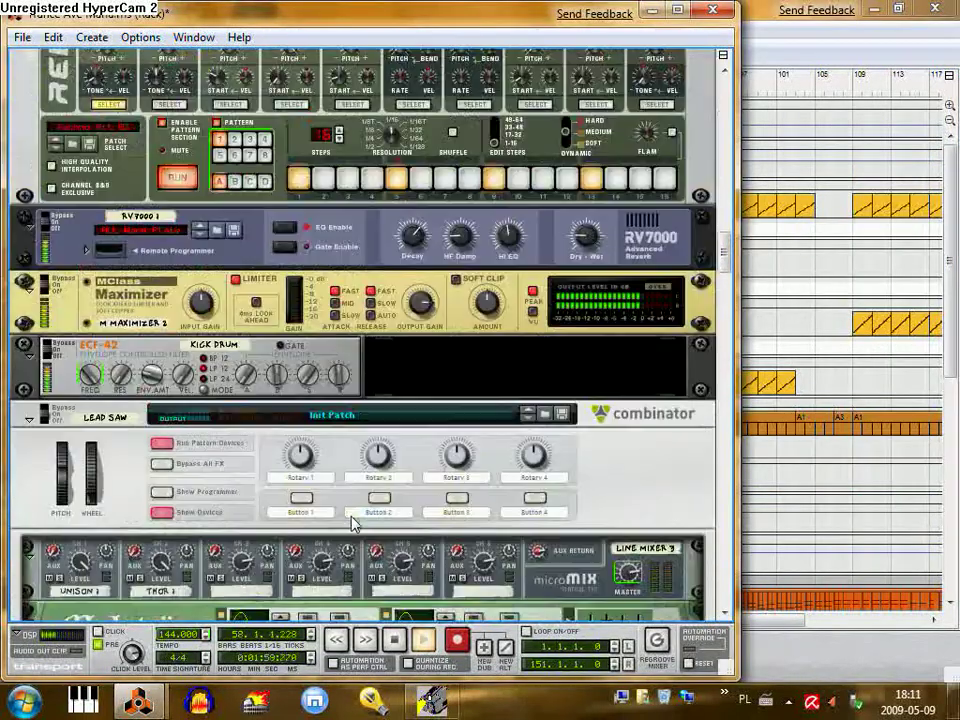
{"action": "scroll", "coordinate": [353, 522], "scroll_direction": "up", "scroll_amount": 5}
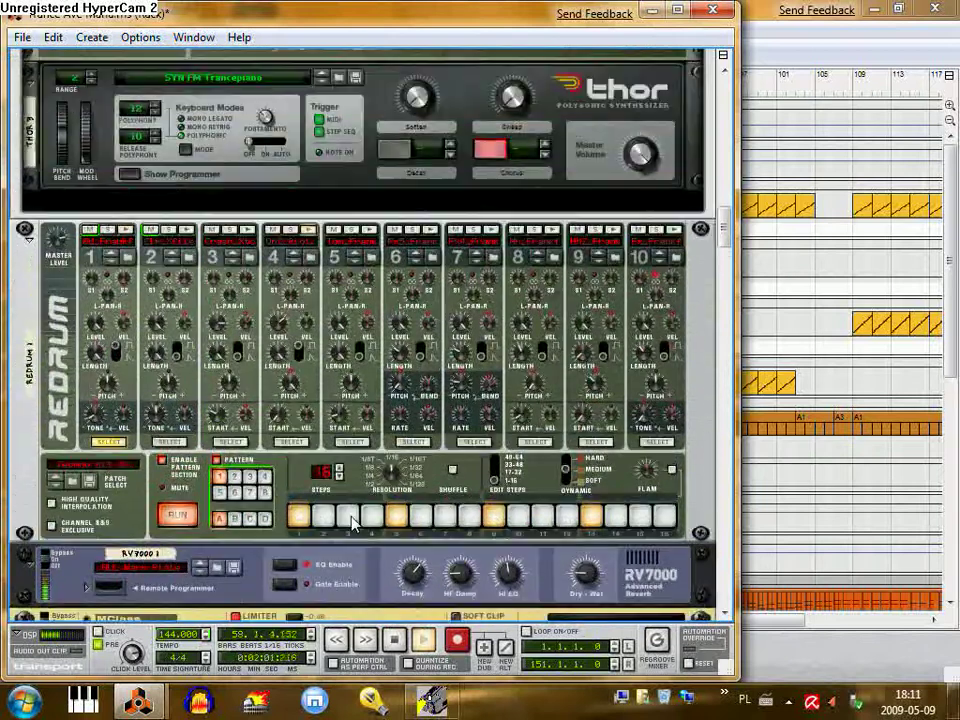
{"action": "scroll", "coordinate": [351, 528], "scroll_direction": "up", "scroll_amount": 8}
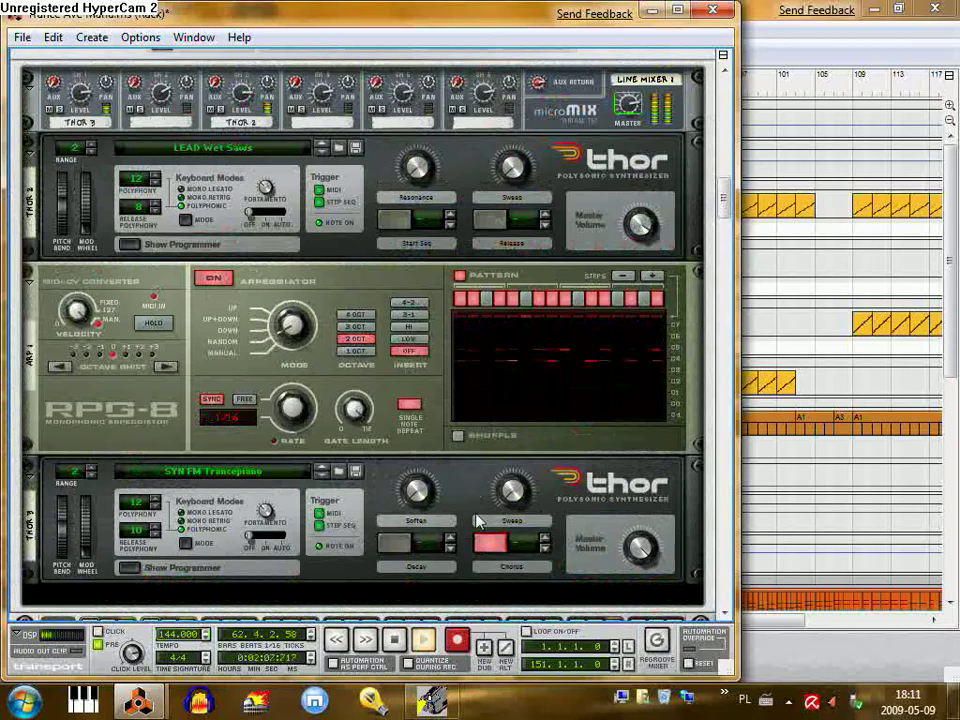
{"action": "scroll", "coordinate": [478, 521], "scroll_direction": "up", "scroll_amount": 15}
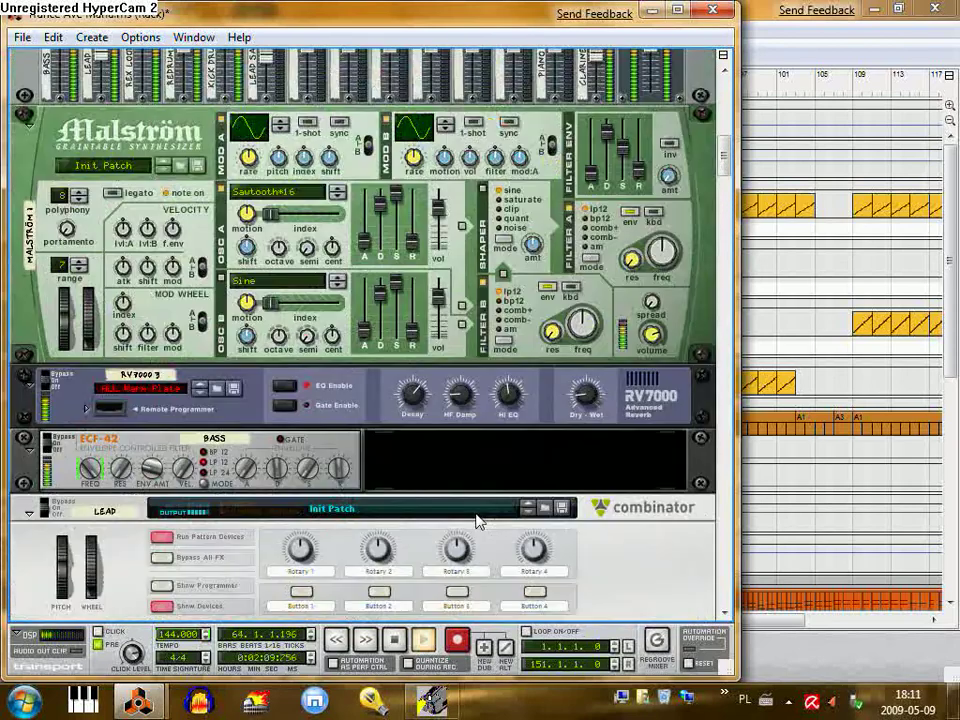
{"action": "scroll", "coordinate": [478, 521], "scroll_direction": "up", "scroll_amount": 10}
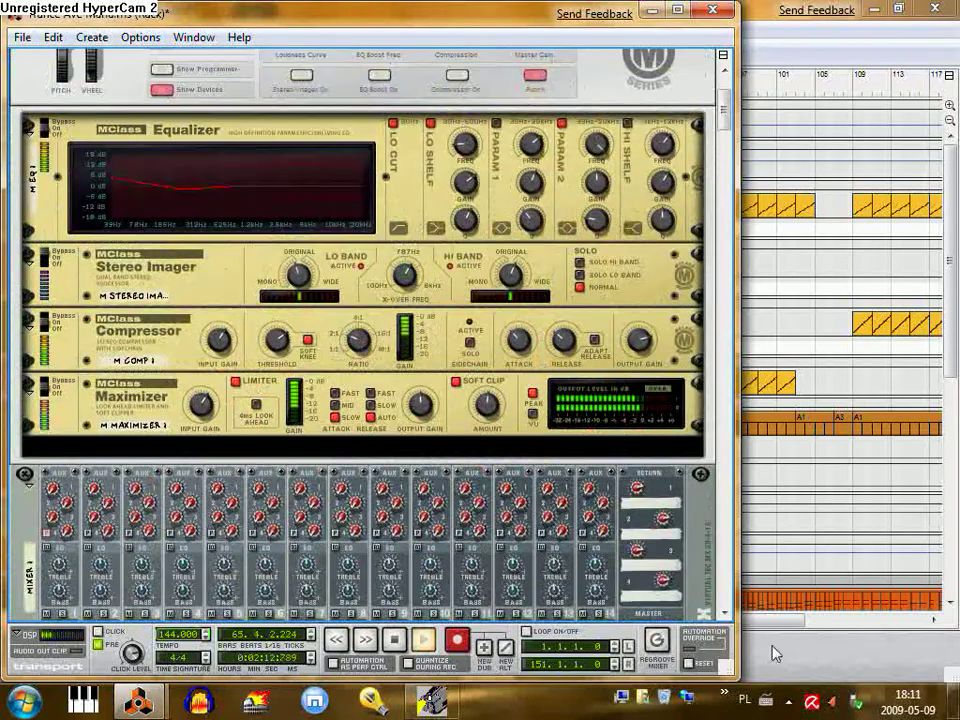
Go back to the sequencer and open the Malström 1 clip to view its low and high notes around bars 64 to 72
{"action": "left_click", "coordinate": [771, 653]}
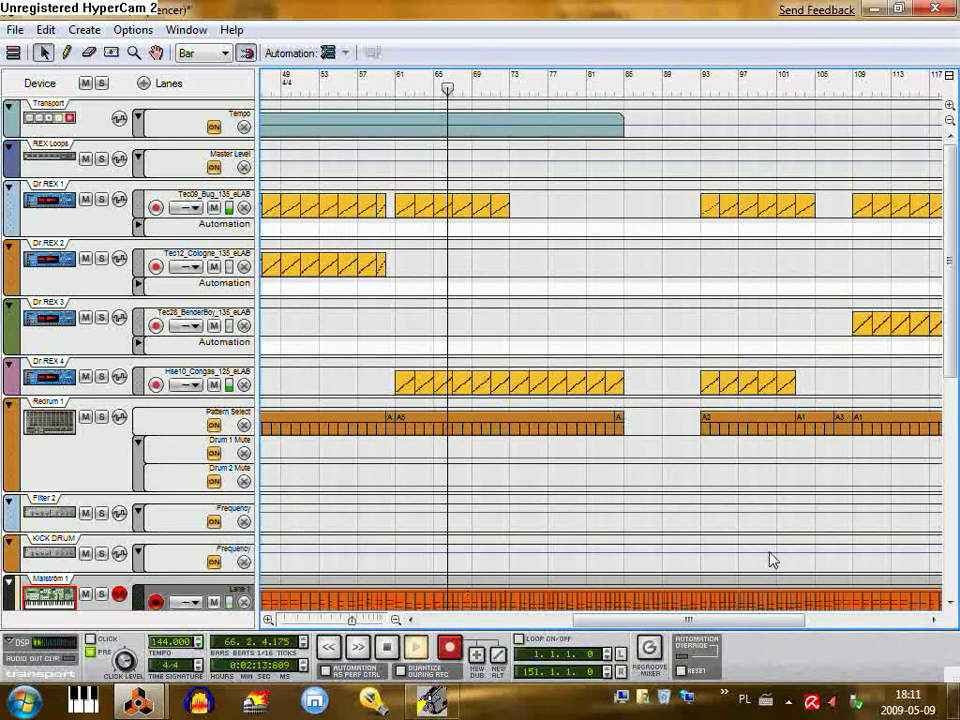
{"action": "scroll", "coordinate": [770, 560], "scroll_direction": "down", "scroll_amount": 3}
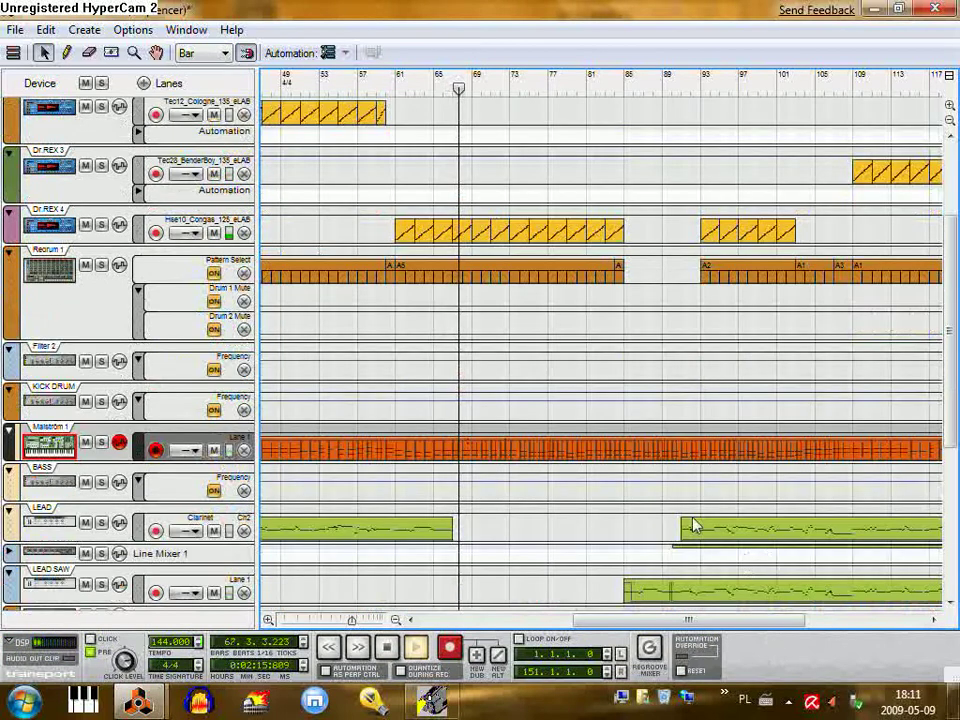
{"action": "double_click", "coordinate": [553, 455]}
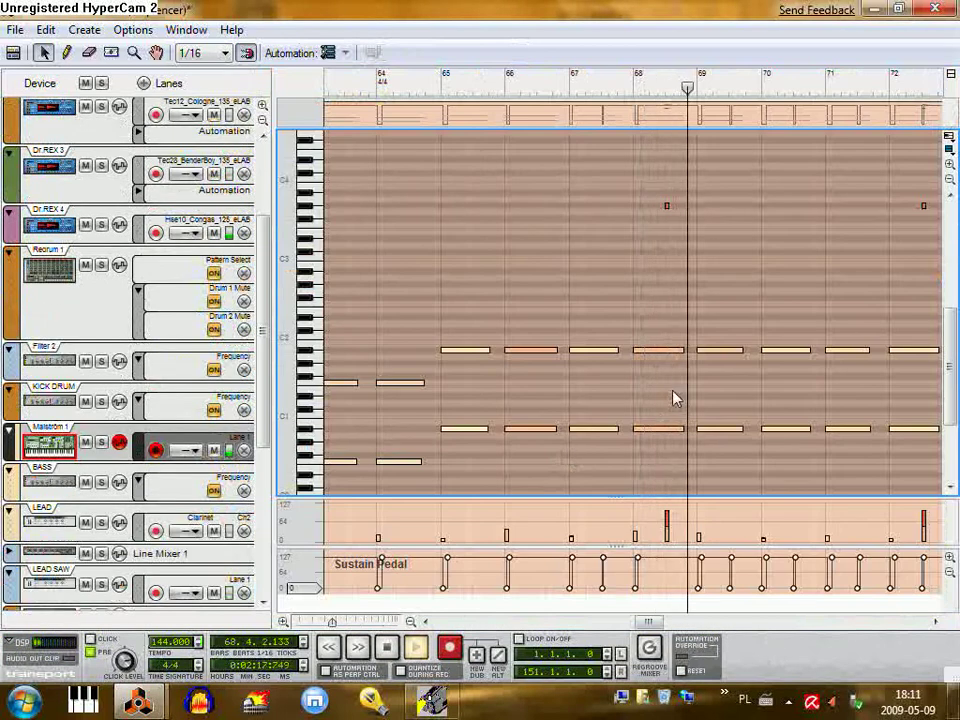
{"action": "scroll", "coordinate": [658, 371], "scroll_direction": "up", "scroll_amount": 3}
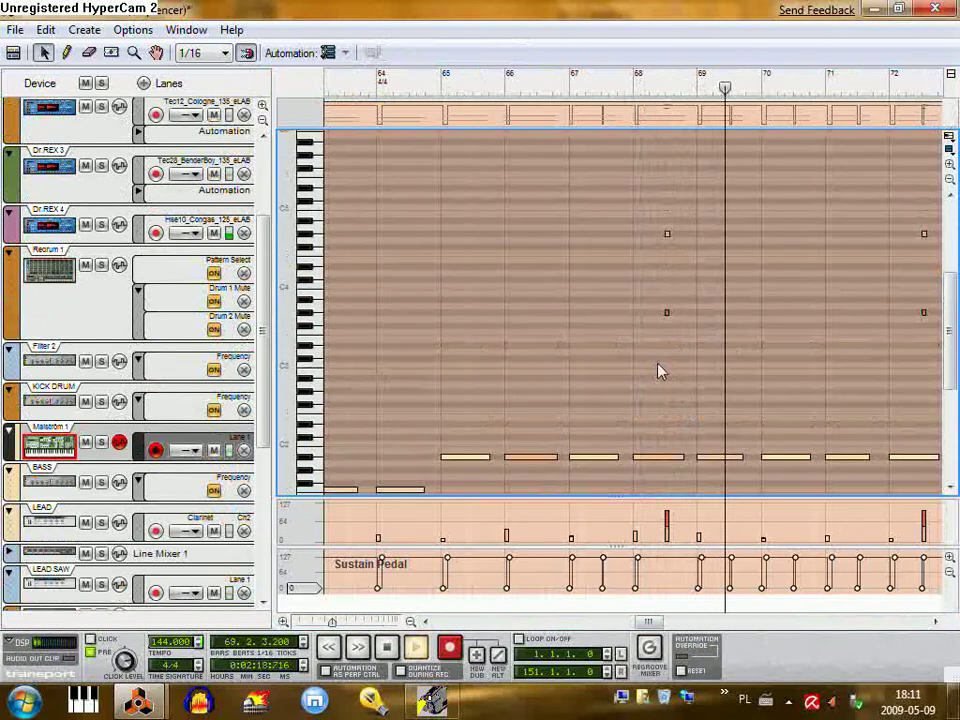
Return to the arrangement and look over the tracks from bar 69 to 133, down to Line Mixer 1 Copy
{"action": "left_click", "coordinate": [12, 55]}
{"action": "scroll", "coordinate": [556, 367], "scroll_direction": "up", "scroll_amount": 4}
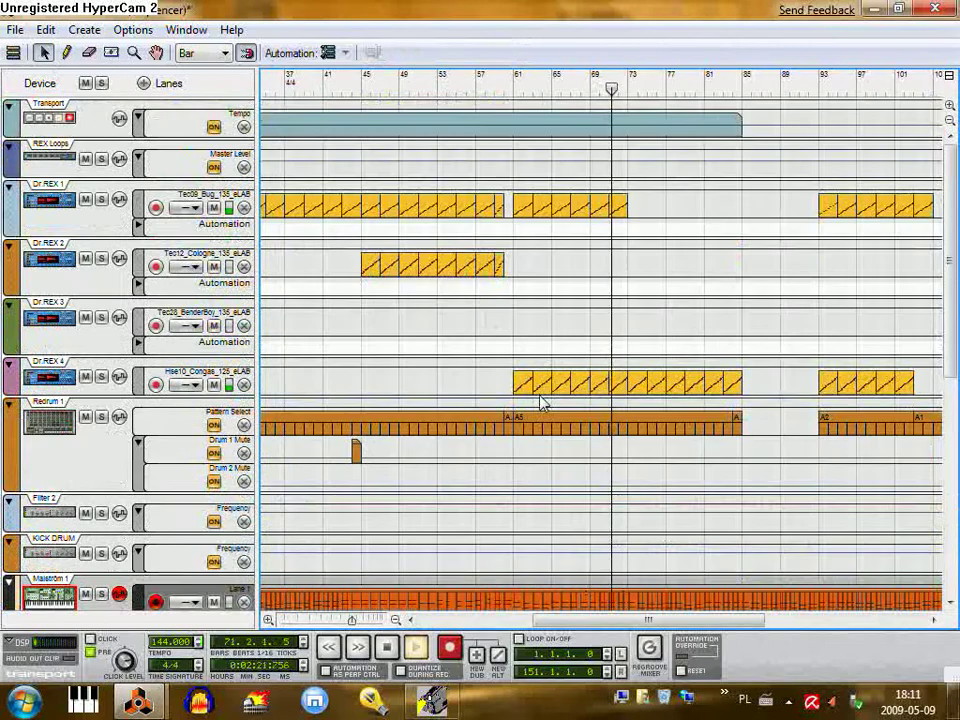
{"action": "left_click_drag", "start_coordinate": [652, 620], "coordinate": [729, 615]}
{"action": "scroll", "coordinate": [728, 552], "scroll_direction": "down", "scroll_amount": 4}
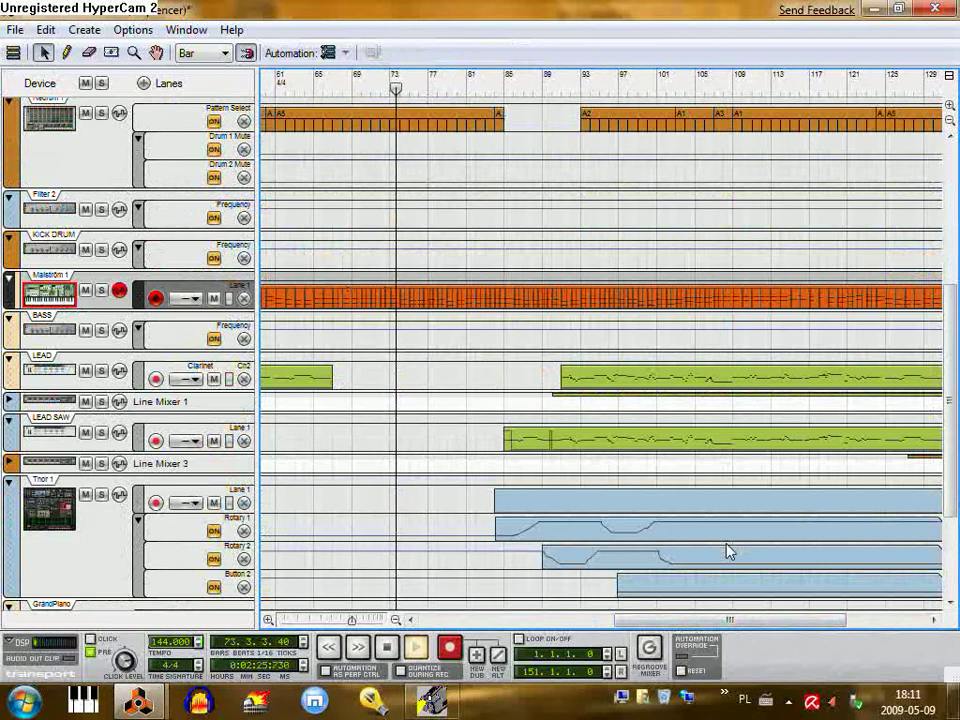
{"action": "left_click_drag", "start_coordinate": [953, 470], "coordinate": [953, 563]}
{"action": "left_click_drag", "start_coordinate": [806, 626], "coordinate": [826, 607]}
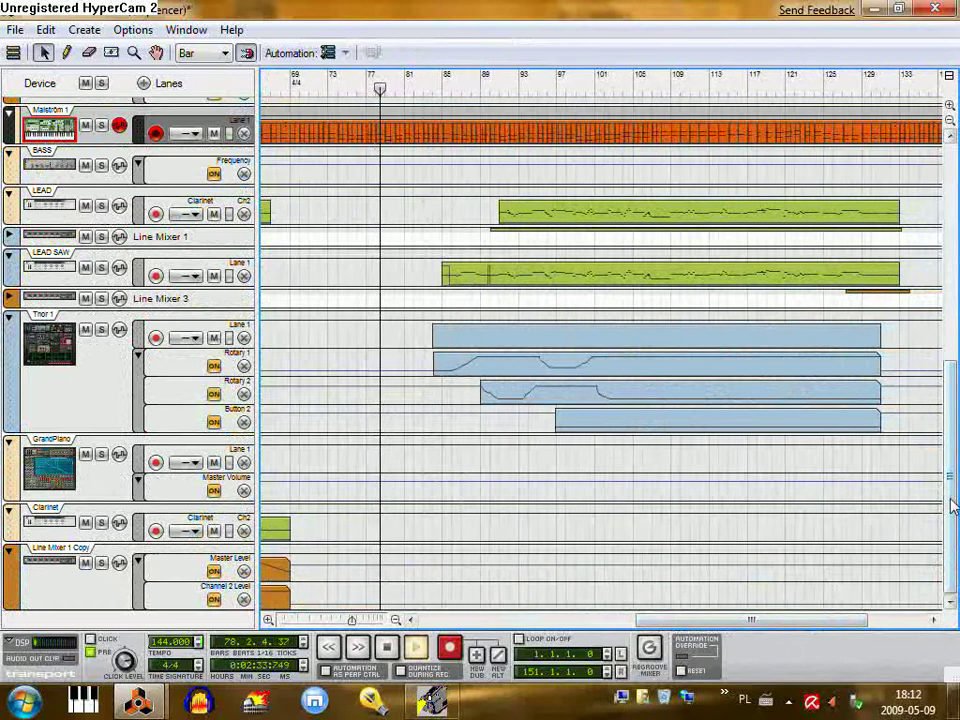
Select the LEAD SAW track in the sequencer and bring its Combinator into view in the rack window
{"action": "scroll", "coordinate": [953, 507], "scroll_direction": "up", "scroll_amount": 5}
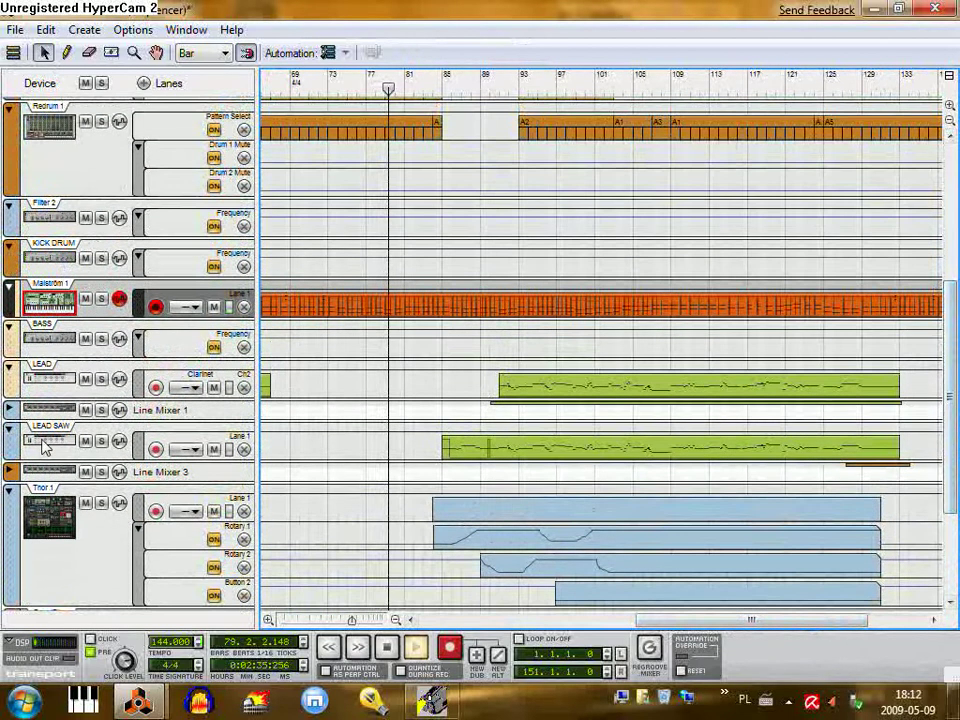
{"action": "left_click", "coordinate": [48, 447]}
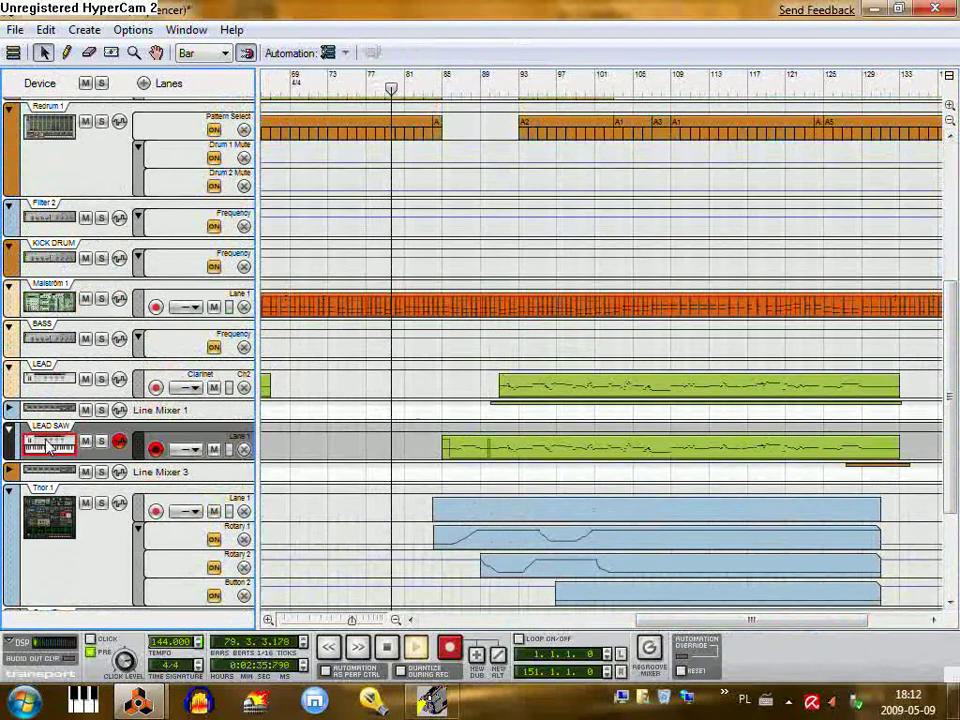
{"action": "mouse_move", "coordinate": [140, 705]}
{"action": "left_click", "coordinate": [137, 620]}
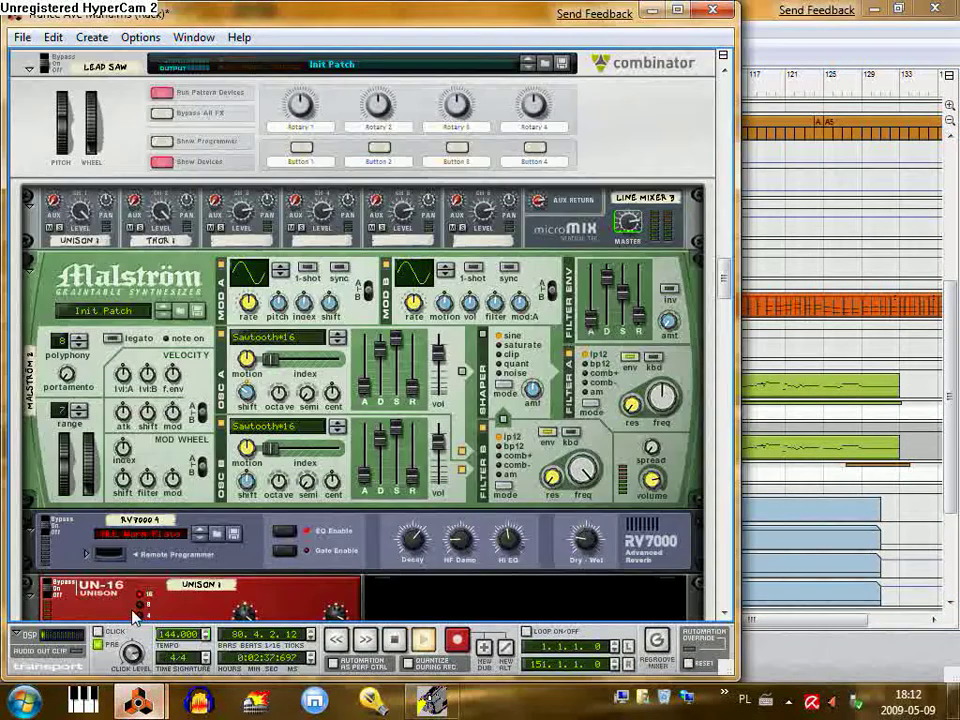
Return to the sequencer and look over the tracks from Dr.REX 3 down to Thor 1's rotary and button automation
{"action": "left_click", "coordinate": [826, 675]}
{"action": "scroll", "coordinate": [953, 430], "scroll_direction": "up", "scroll_amount": 3}
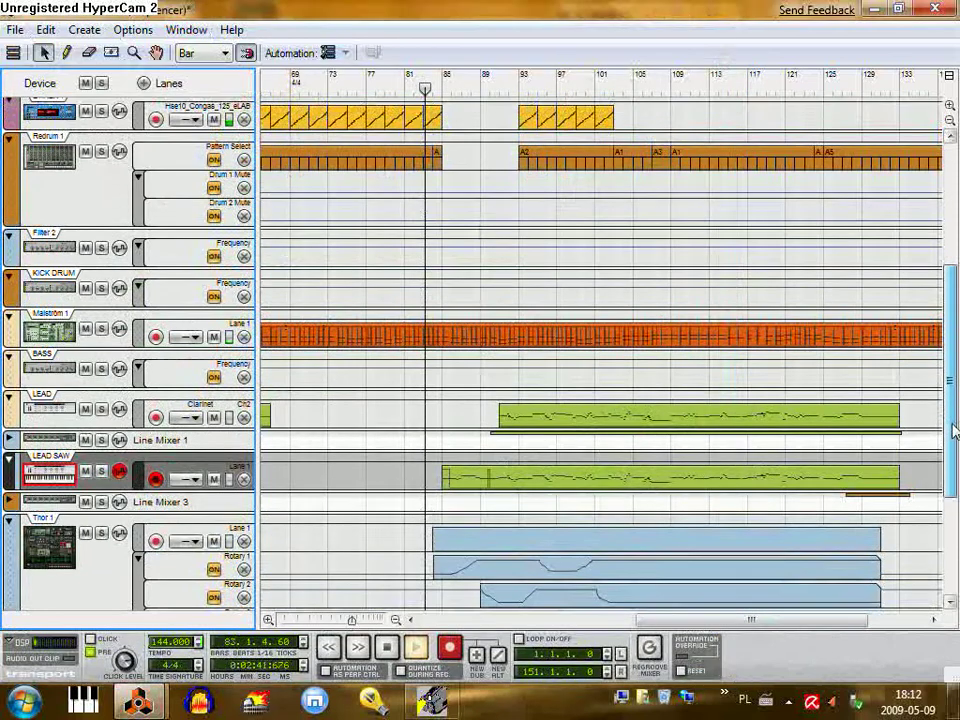
{"action": "scroll", "coordinate": [953, 418], "scroll_direction": "up", "scroll_amount": 2}
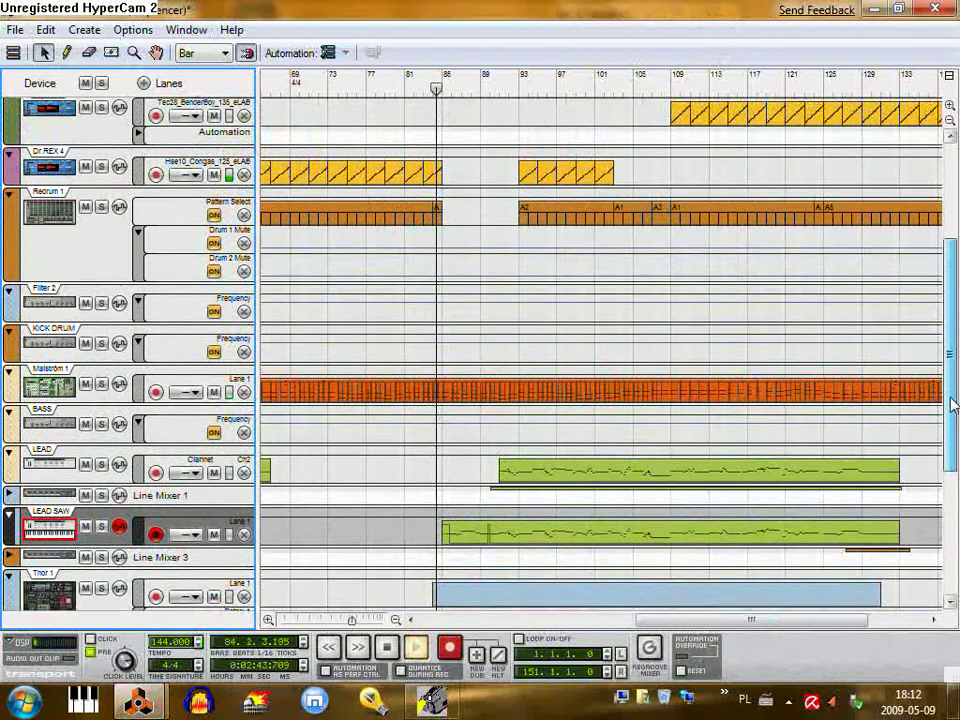
{"action": "scroll", "coordinate": [955, 427], "scroll_direction": "down", "scroll_amount": 3}
{"action": "scroll", "coordinate": [955, 427], "scroll_direction": "down", "scroll_amount": 3}
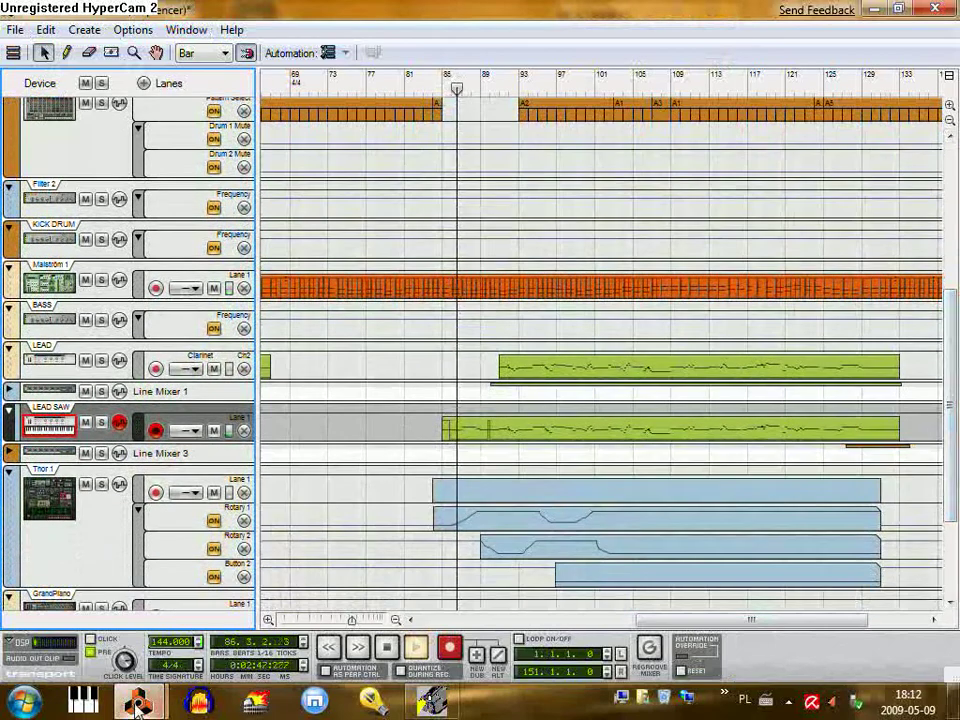
Examine the LEAD SAW Combinator's devices in the rack, from Malström 2 down to Thor 1's programmer and back
{"action": "mouse_move", "coordinate": [137, 705]}
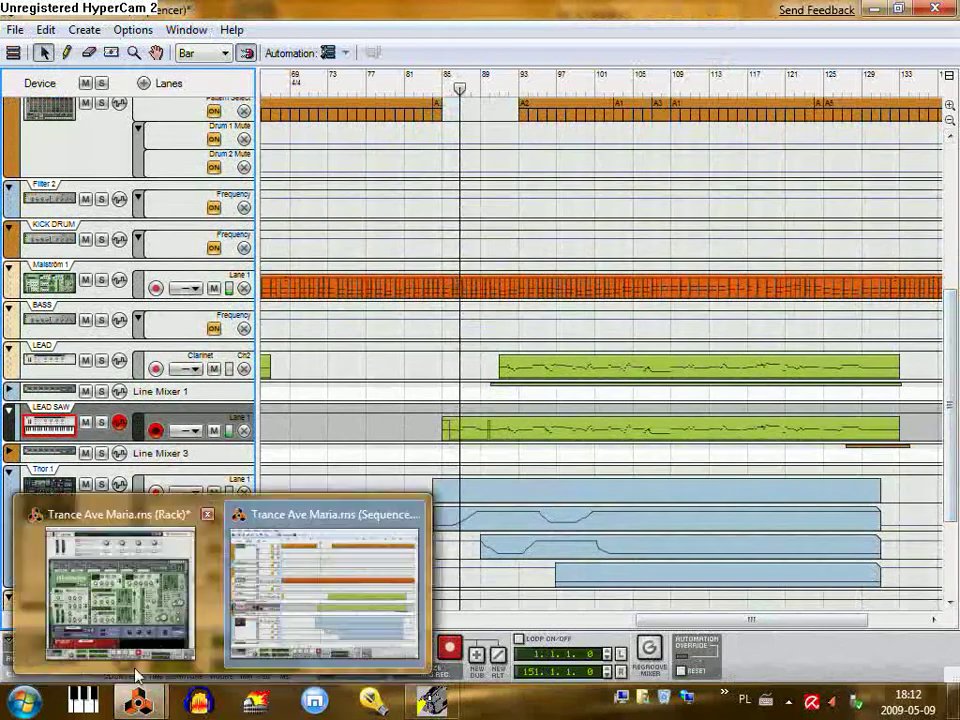
{"action": "left_click", "coordinate": [110, 585]}
{"action": "scroll", "coordinate": [392, 502], "scroll_direction": "down", "scroll_amount": 6}
{"action": "scroll", "coordinate": [390, 505], "scroll_direction": "down", "scroll_amount": 5}
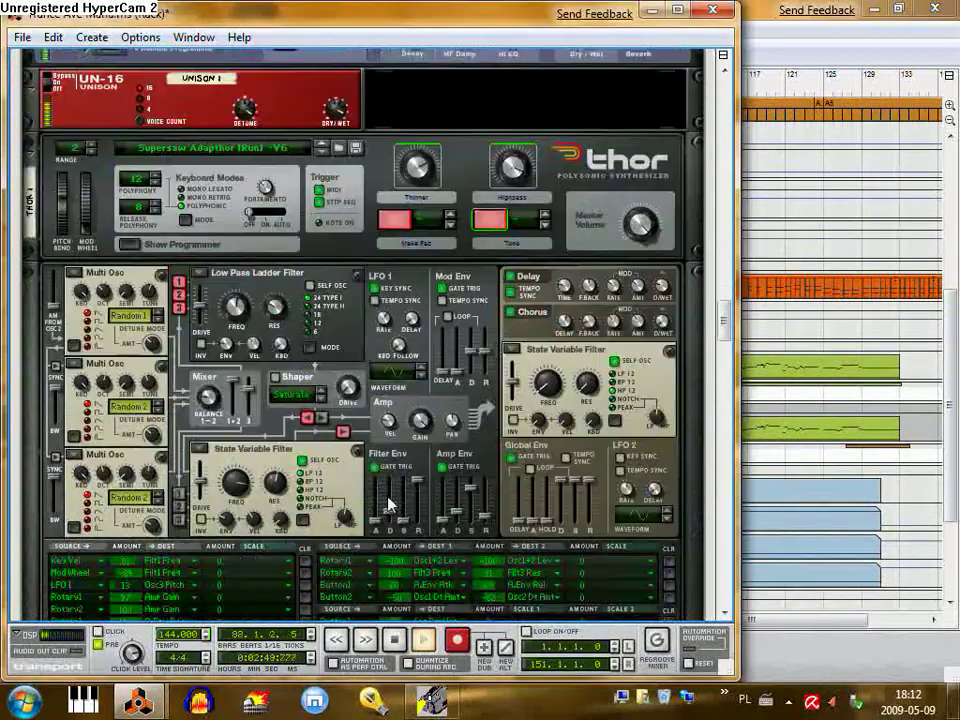
{"action": "scroll", "coordinate": [388, 510], "scroll_direction": "up", "scroll_amount": 6}
{"action": "scroll", "coordinate": [388, 513], "scroll_direction": "up", "scroll_amount": 5}
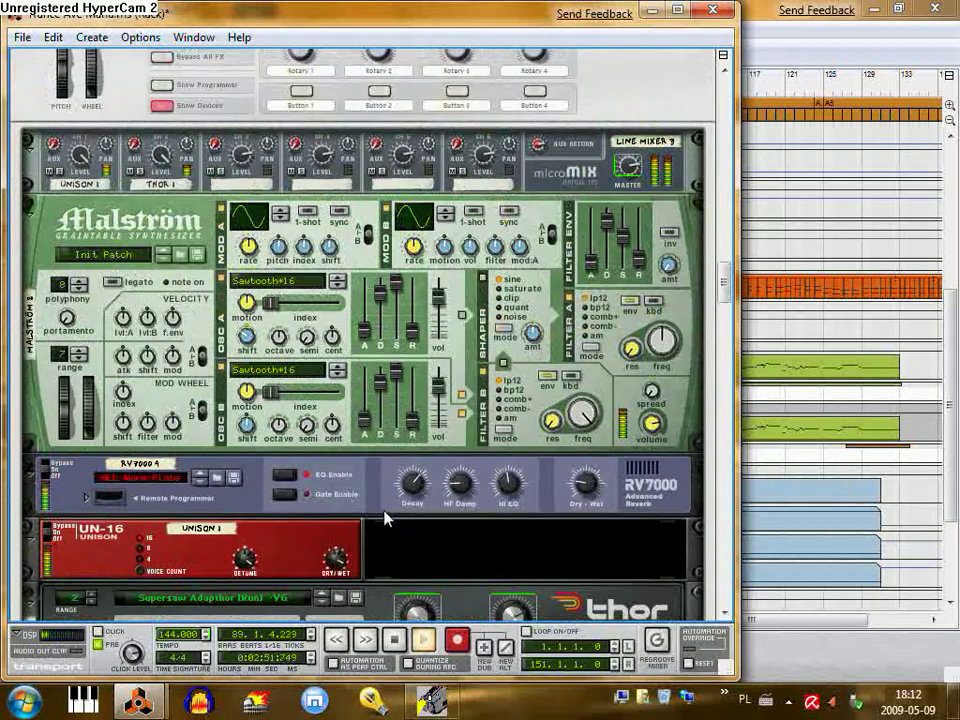
Go back to the sequencer and look over the loop, drum and lead tracks across bars 81 to 145
{"action": "left_click", "coordinate": [808, 661]}
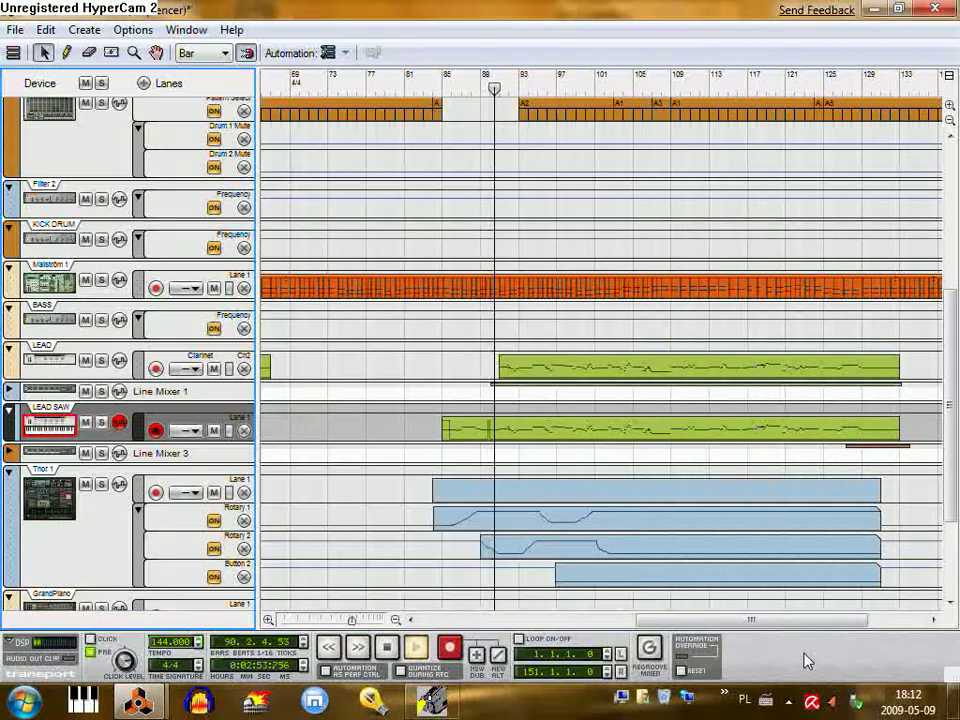
{"action": "scroll", "coordinate": [784, 566], "scroll_direction": "up", "scroll_amount": 3}
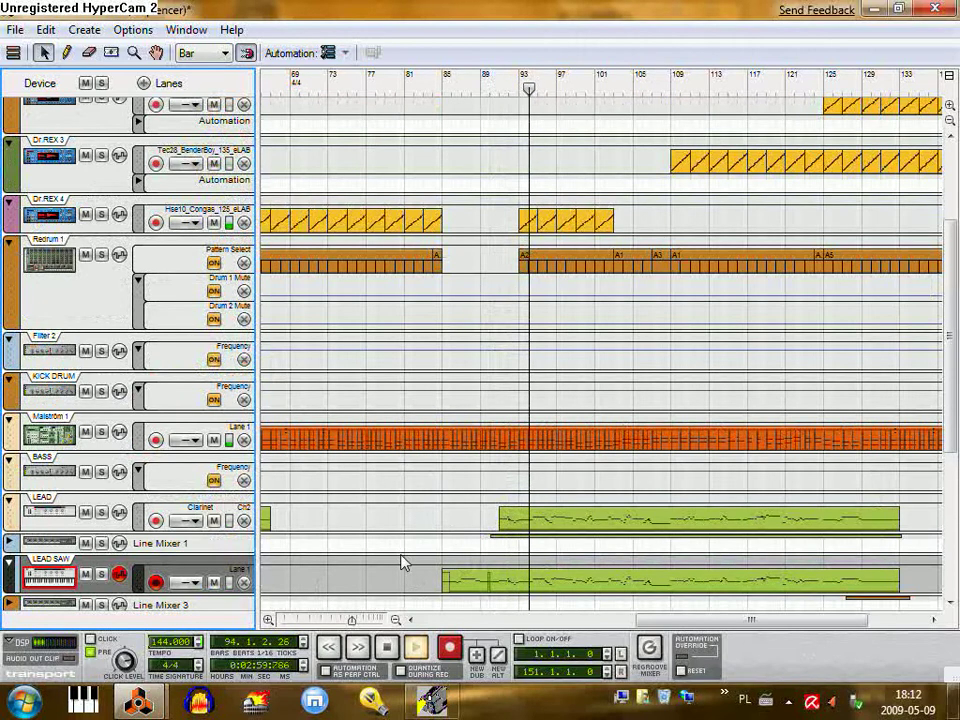
{"action": "scroll", "coordinate": [417, 563], "scroll_direction": "up", "scroll_amount": 3}
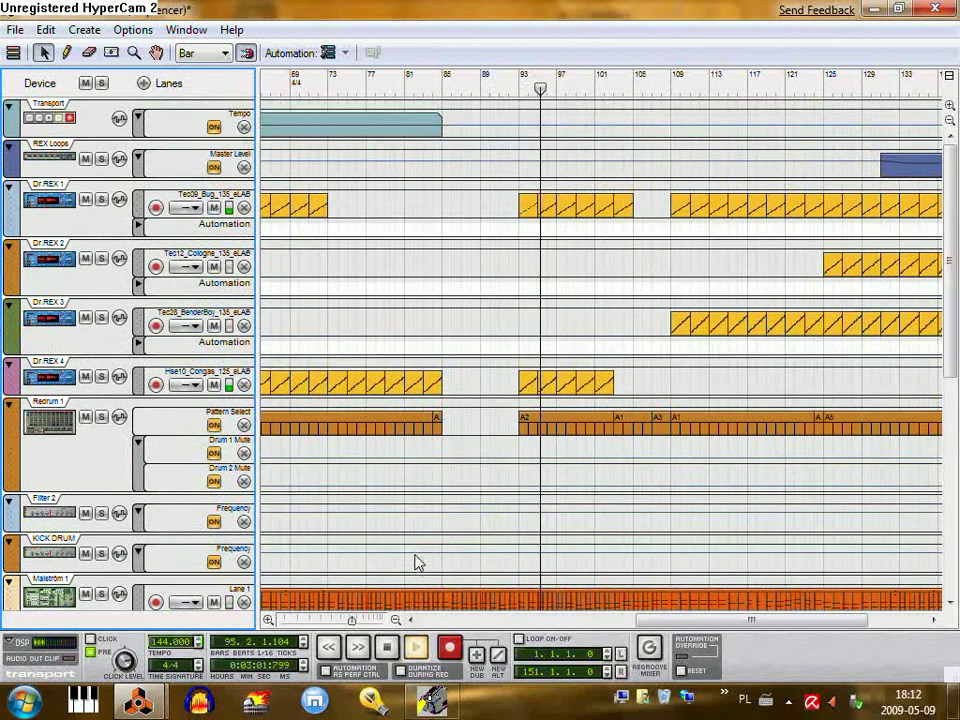
{"action": "left_click_drag", "start_coordinate": [671, 620], "coordinate": [707, 620]}
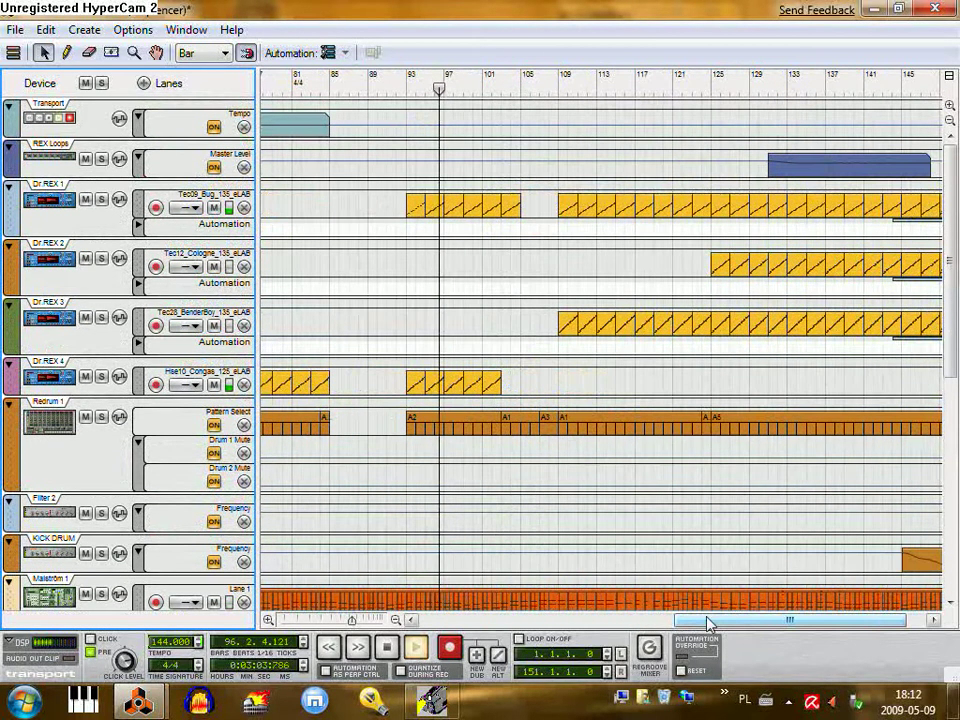
{"action": "scroll", "coordinate": [675, 579], "scroll_direction": "down", "scroll_amount": 3}
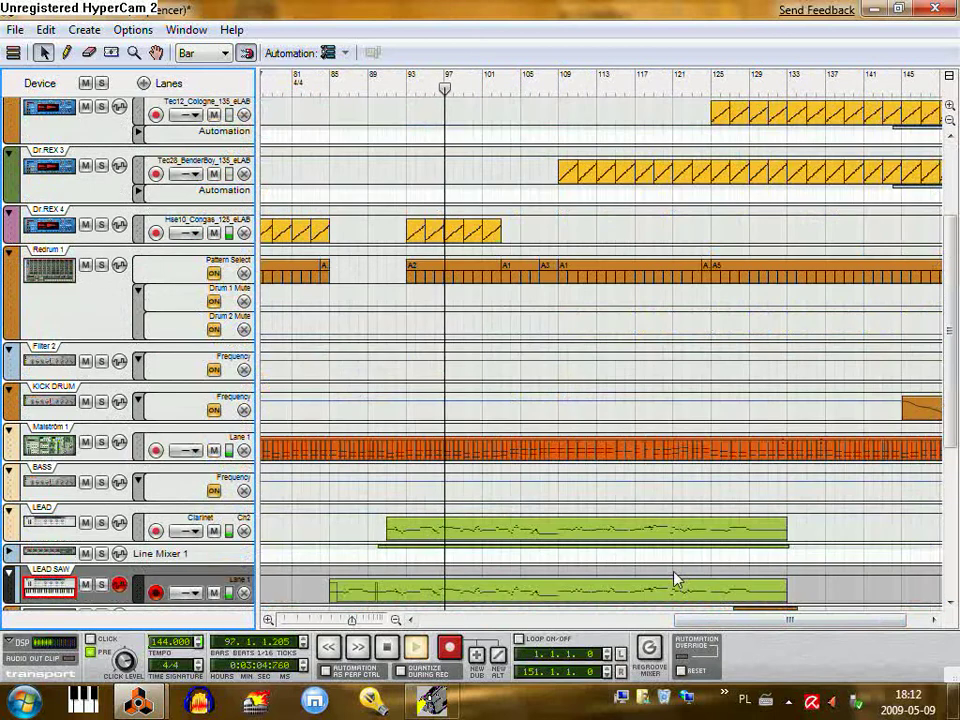
Open the Malström 1 clip to view its notes through bars 93 to 105, and return to the arrangement with the clip deselected
{"action": "left_click", "coordinate": [580, 459]}
{"action": "double_click", "coordinate": [580, 459]}
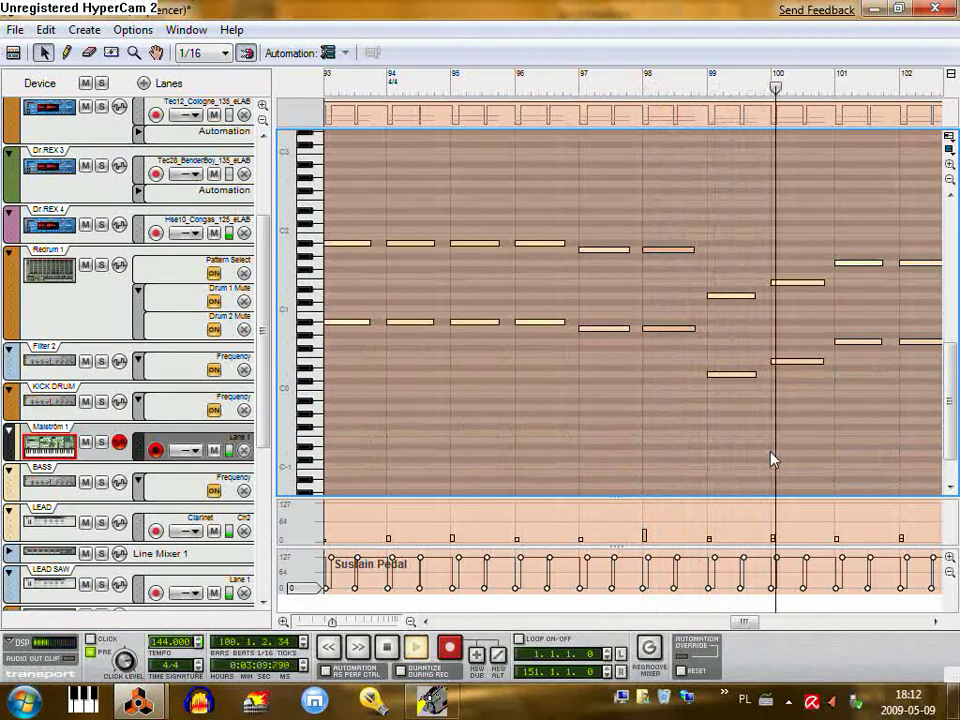
{"action": "left_click_drag", "start_coordinate": [743, 622], "coordinate": [761, 626]}
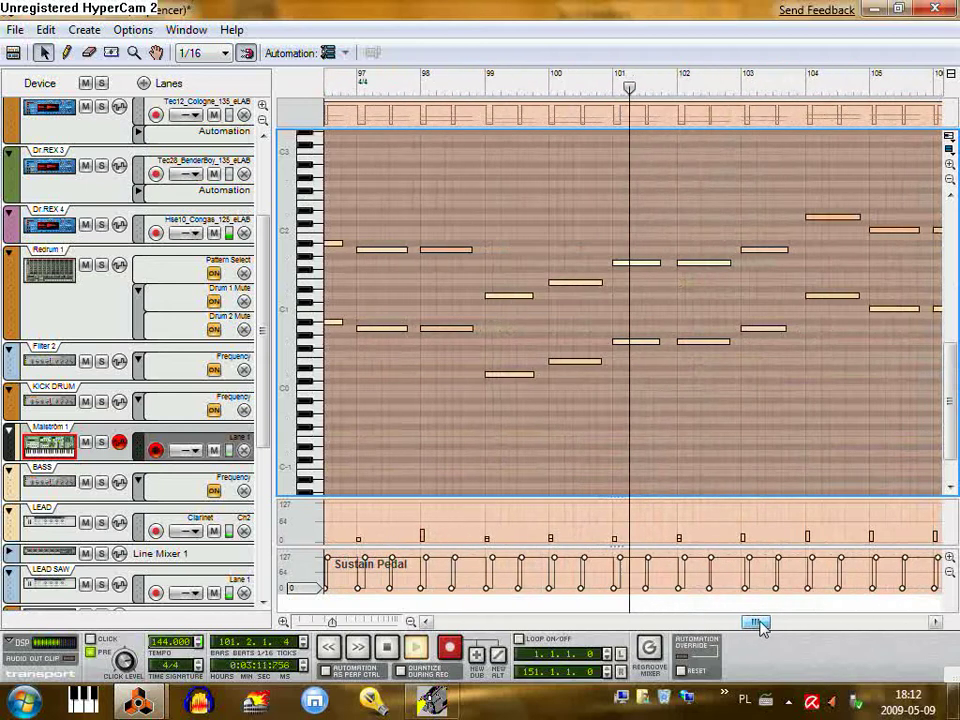
{"action": "left_click", "coordinate": [13, 53]}
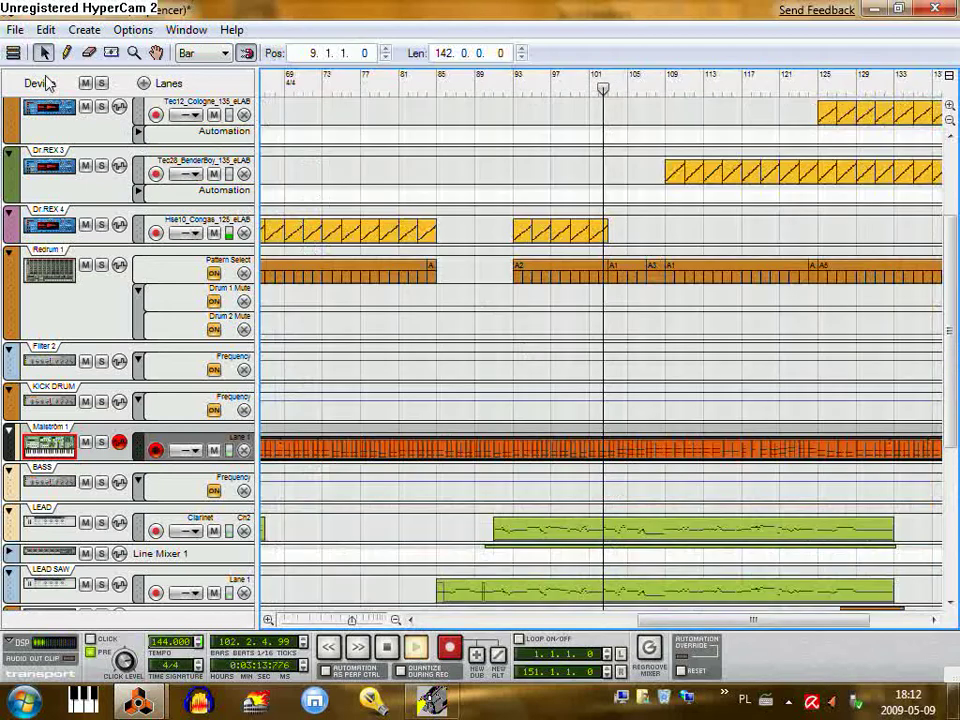
{"action": "left_click", "coordinate": [590, 396]}
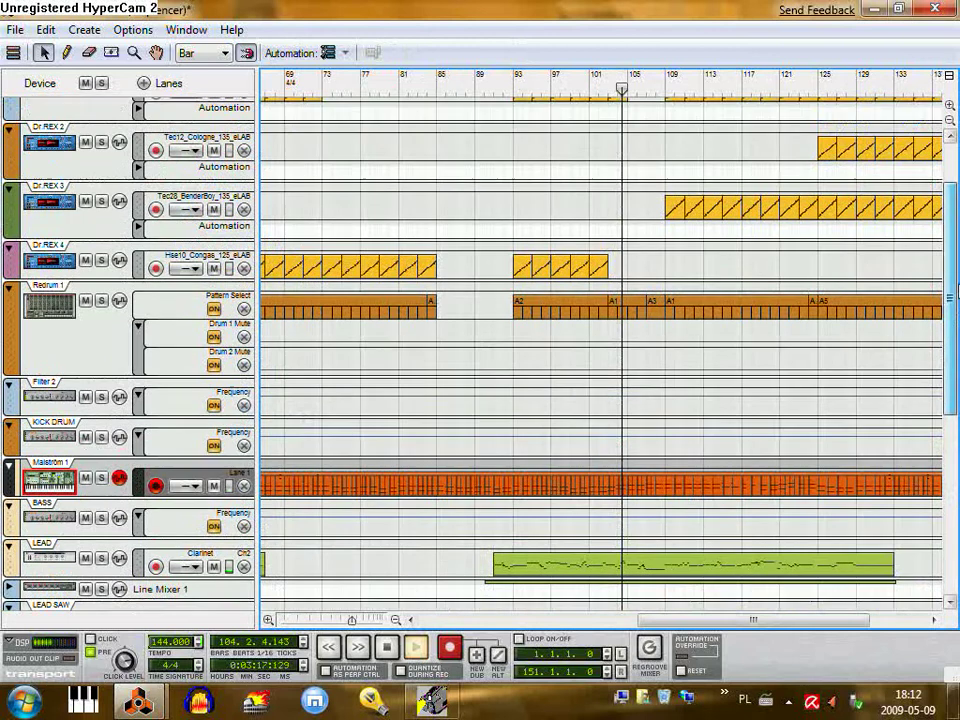
Expand the Line Mixer 1 and Line Mixer 3 tracks to show their Master Level automation up to the end of the song
{"action": "left_click_drag", "start_coordinate": [951, 330], "coordinate": [953, 258]}
{"action": "left_click_drag", "start_coordinate": [754, 620], "coordinate": [812, 622]}
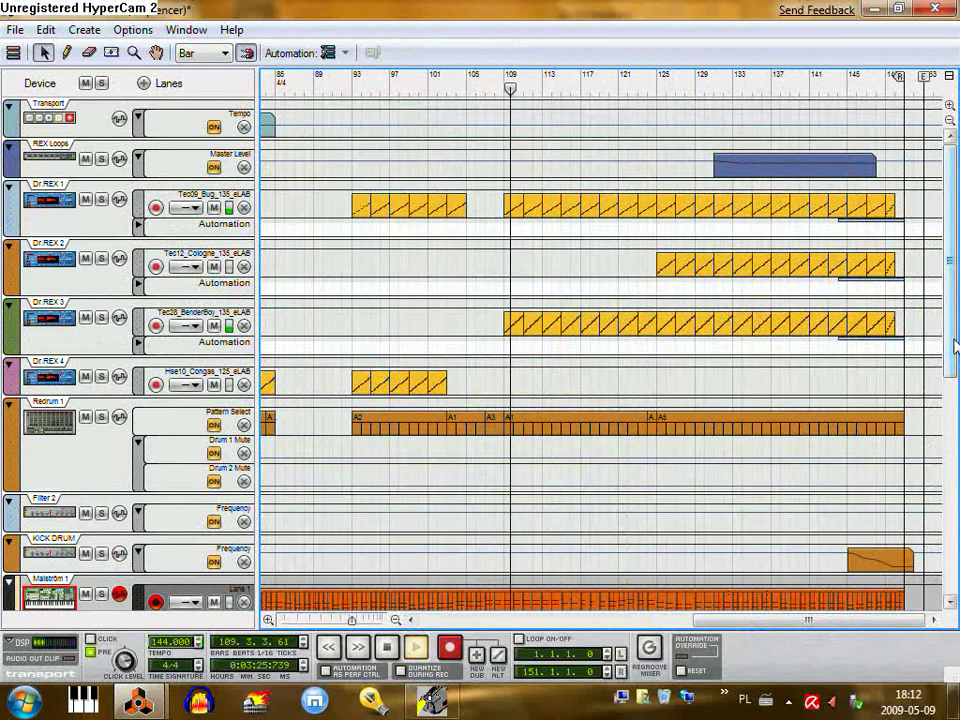
{"action": "left_click_drag", "start_coordinate": [955, 345], "coordinate": [955, 530]}
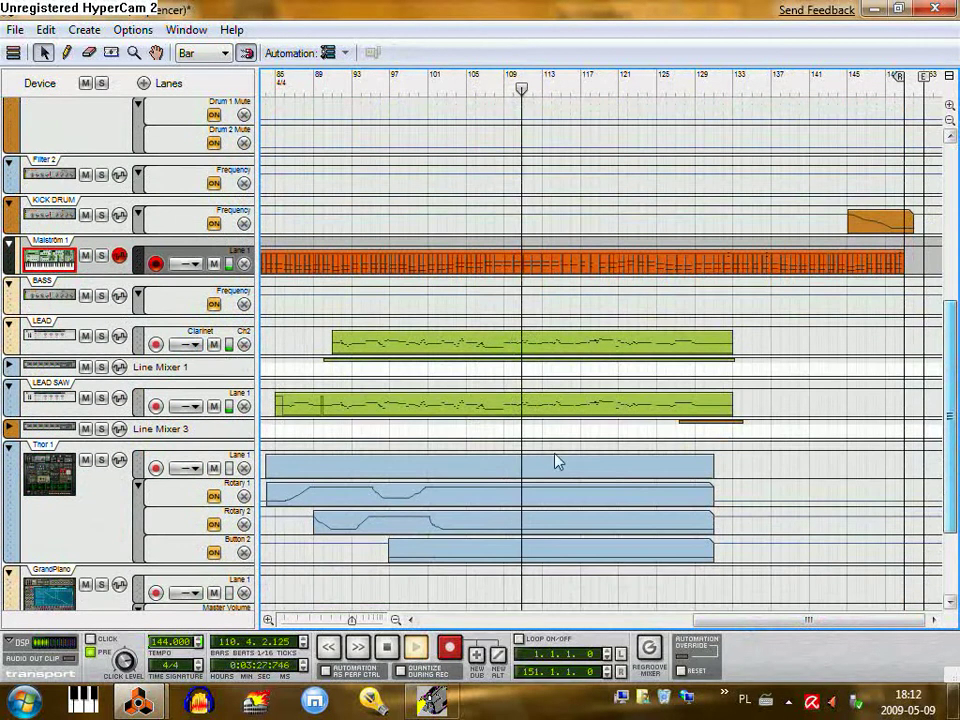
{"action": "left_click", "coordinate": [10, 367]}
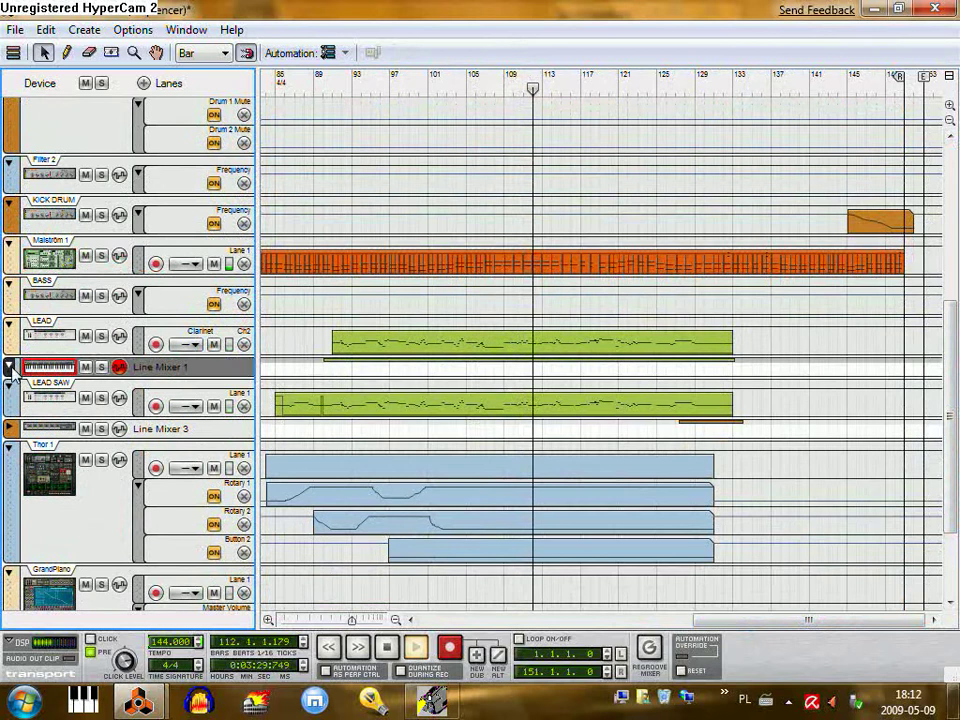
{"action": "left_click", "coordinate": [10, 367]}
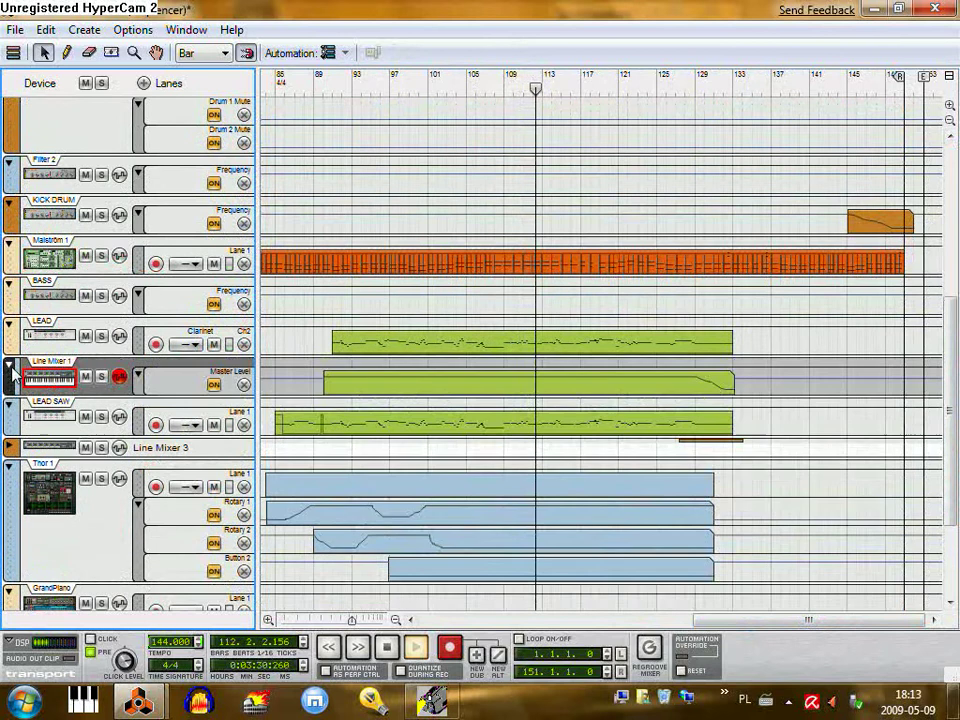
{"action": "left_click", "coordinate": [9, 444]}
{"action": "left_click", "coordinate": [9, 447]}
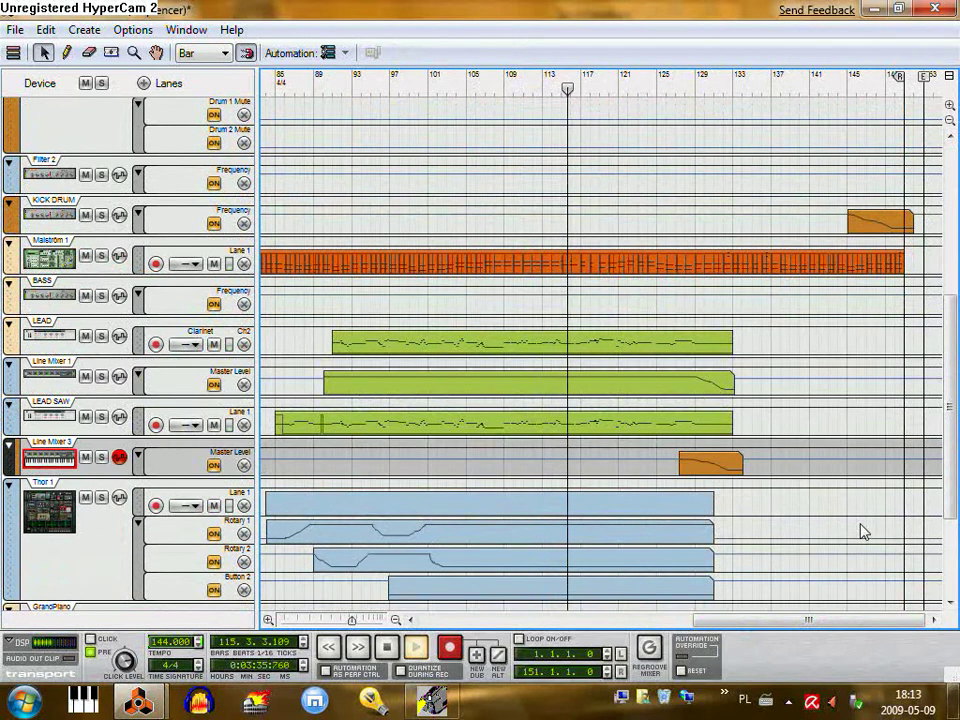
Expand the automation lanes of Dr.REX 3, Dr.REX 2 and Dr.REX 1 to show their Filter Freq clips
{"action": "scroll", "coordinate": [862, 531], "scroll_direction": "up", "scroll_amount": 5}
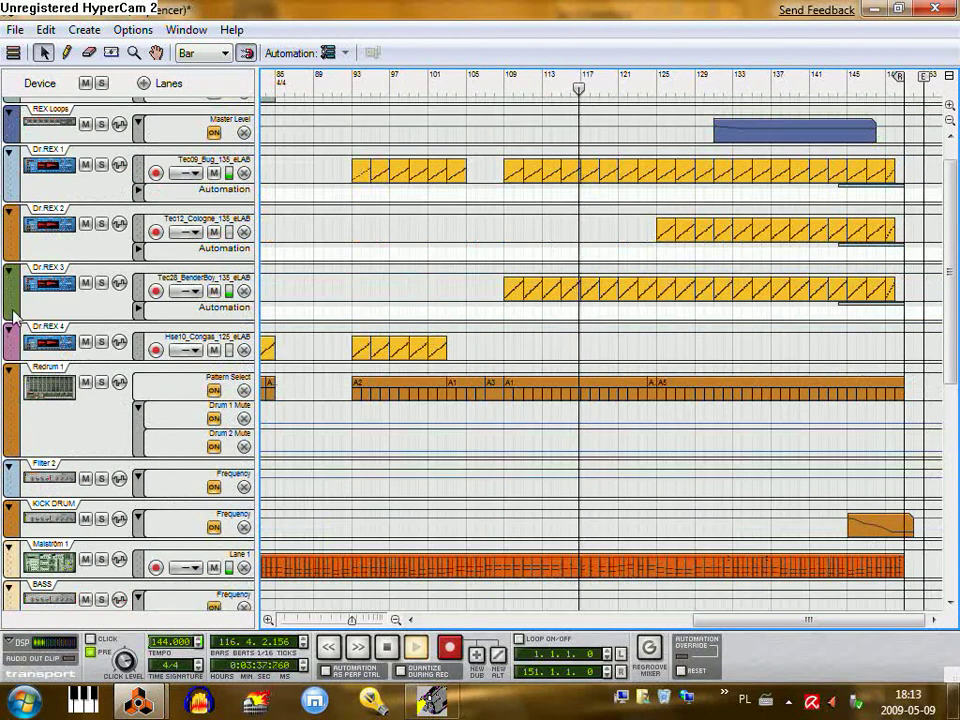
{"action": "left_click", "coordinate": [139, 310]}
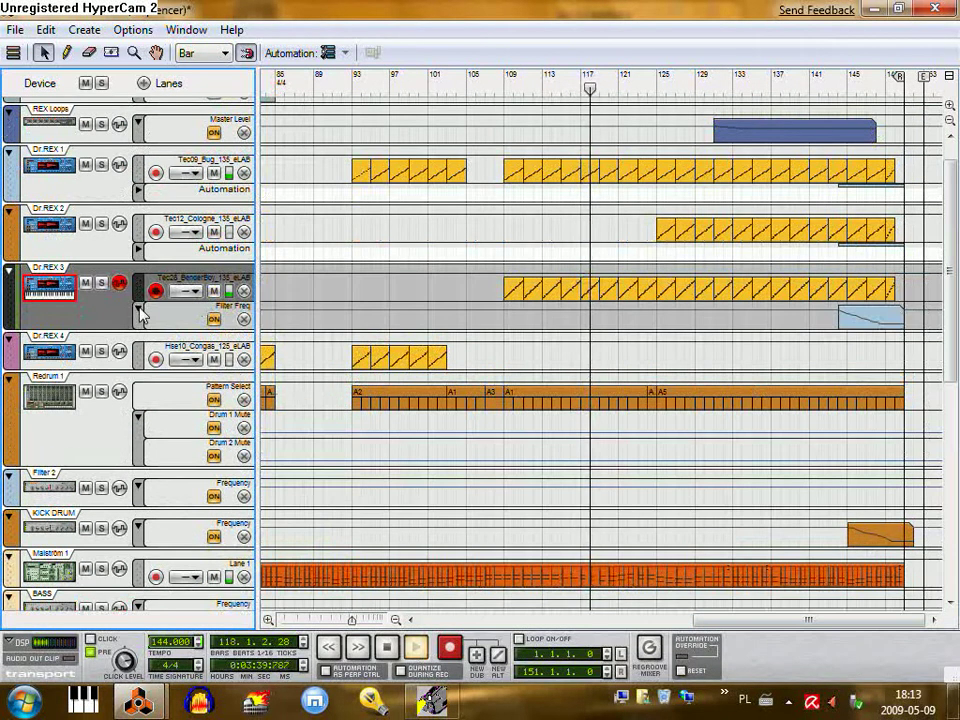
{"action": "left_click", "coordinate": [139, 250]}
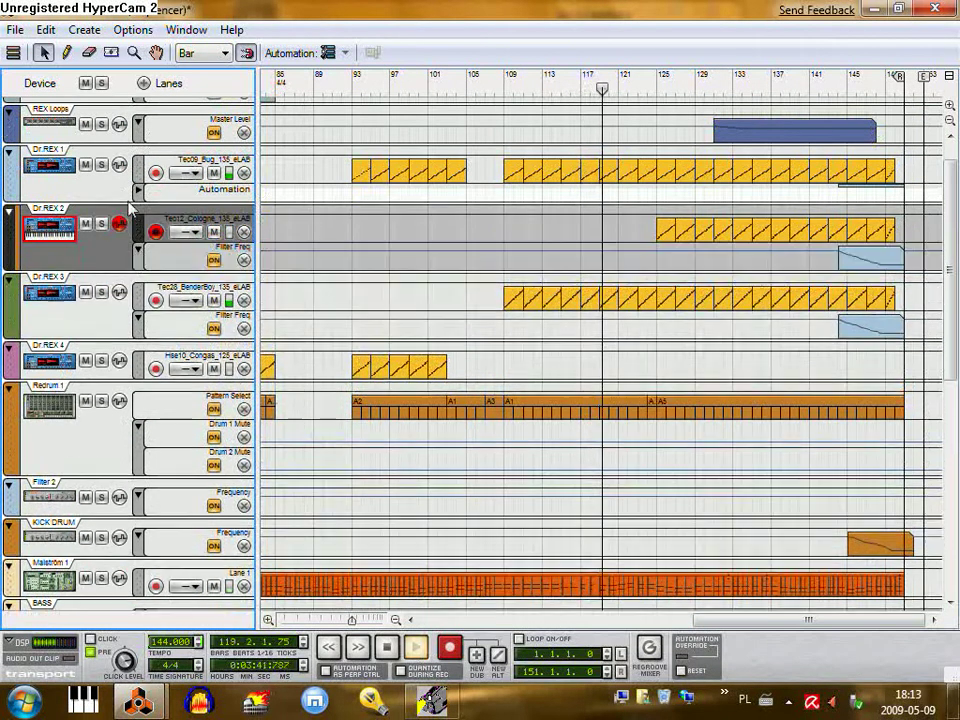
{"action": "left_click", "coordinate": [143, 194]}
{"action": "scroll", "coordinate": [450, 420], "scroll_direction": "up", "scroll_amount": 1}
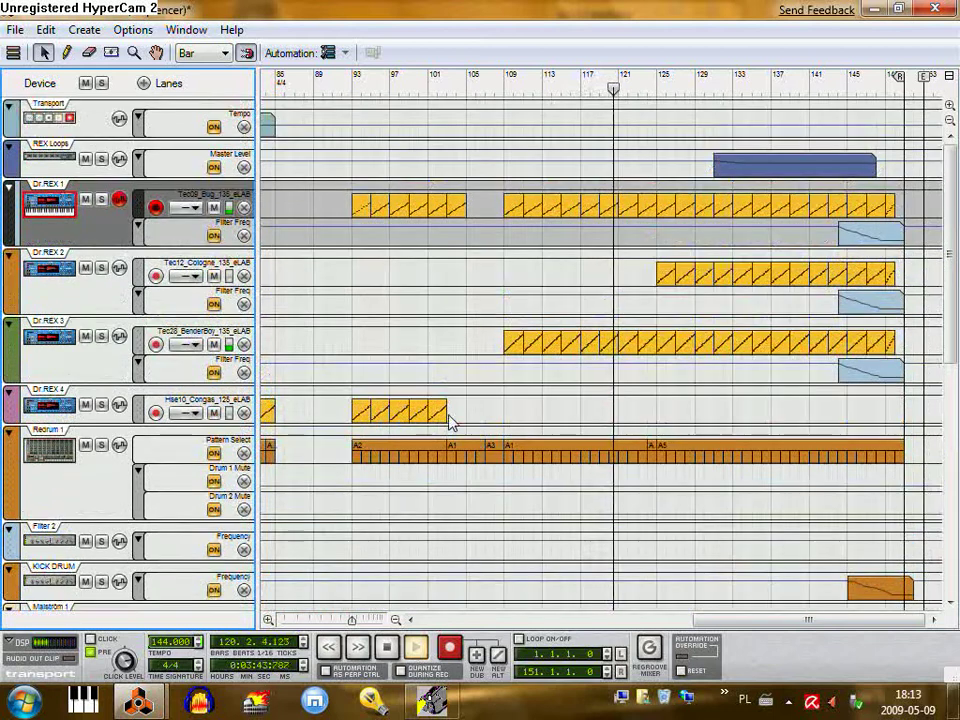
{"action": "scroll", "coordinate": [452, 420], "scroll_direction": "down", "scroll_amount": 3}
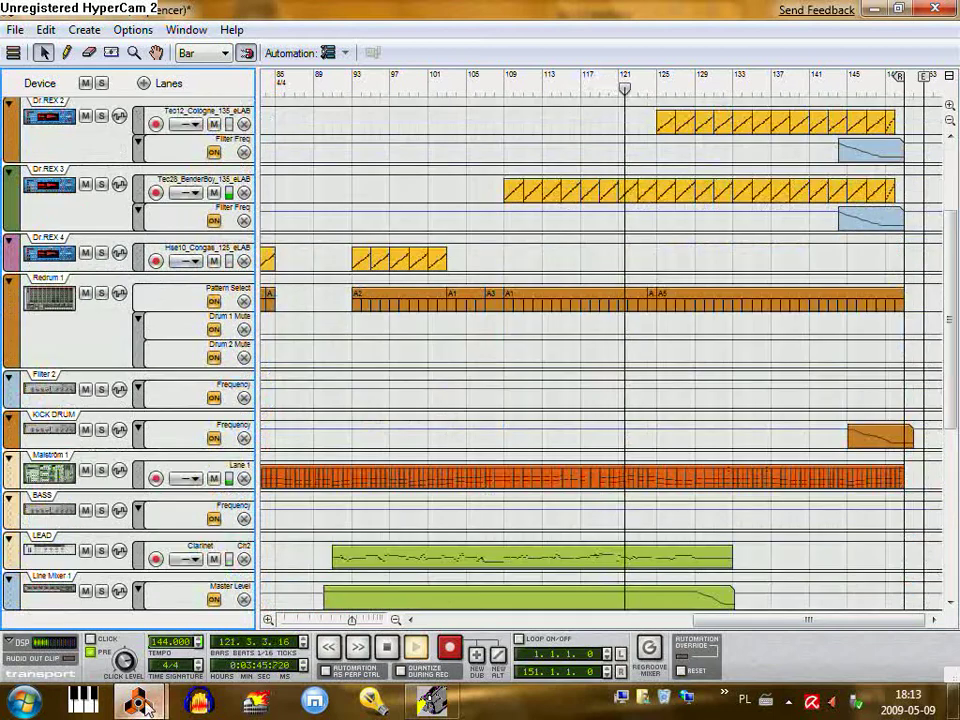
Switch to the rack and examine the devices from the Dr.REX loop players and their Maximizers up to the LEAD SAW Combinator and Mixer 1
{"action": "mouse_move", "coordinate": [140, 700]}
{"action": "left_click", "coordinate": [160, 605]}
{"action": "scroll", "coordinate": [345, 590], "scroll_direction": "down", "scroll_amount": 5}
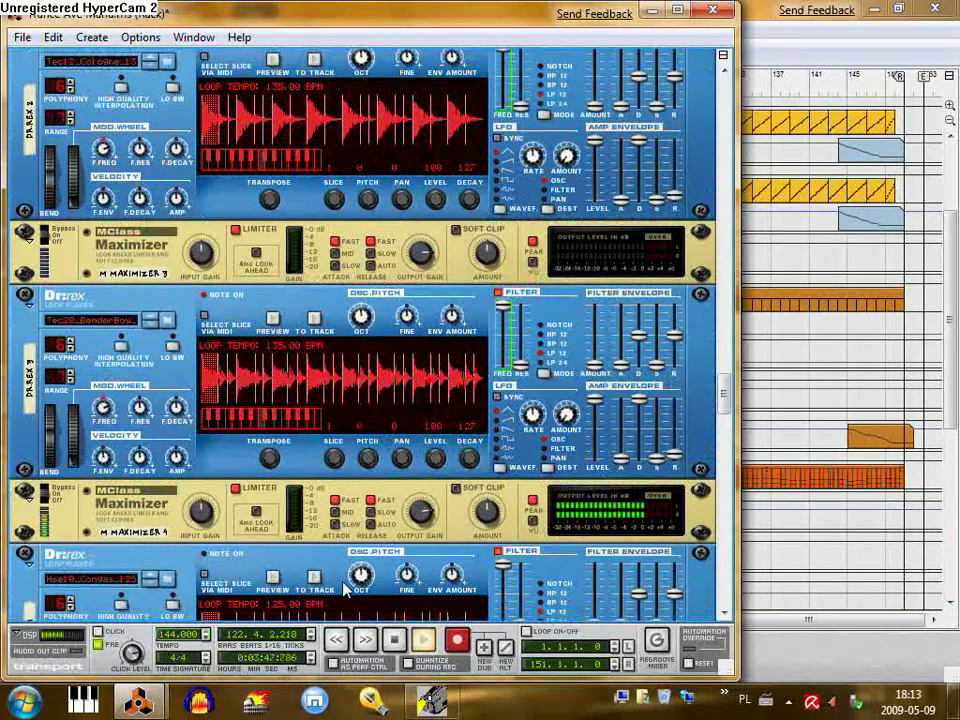
{"action": "scroll", "coordinate": [345, 590], "scroll_direction": "down", "scroll_amount": 2}
{"action": "scroll", "coordinate": [345, 590], "scroll_direction": "down", "scroll_amount": 1}
{"action": "scroll", "coordinate": [345, 590], "scroll_direction": "down", "scroll_amount": 2}
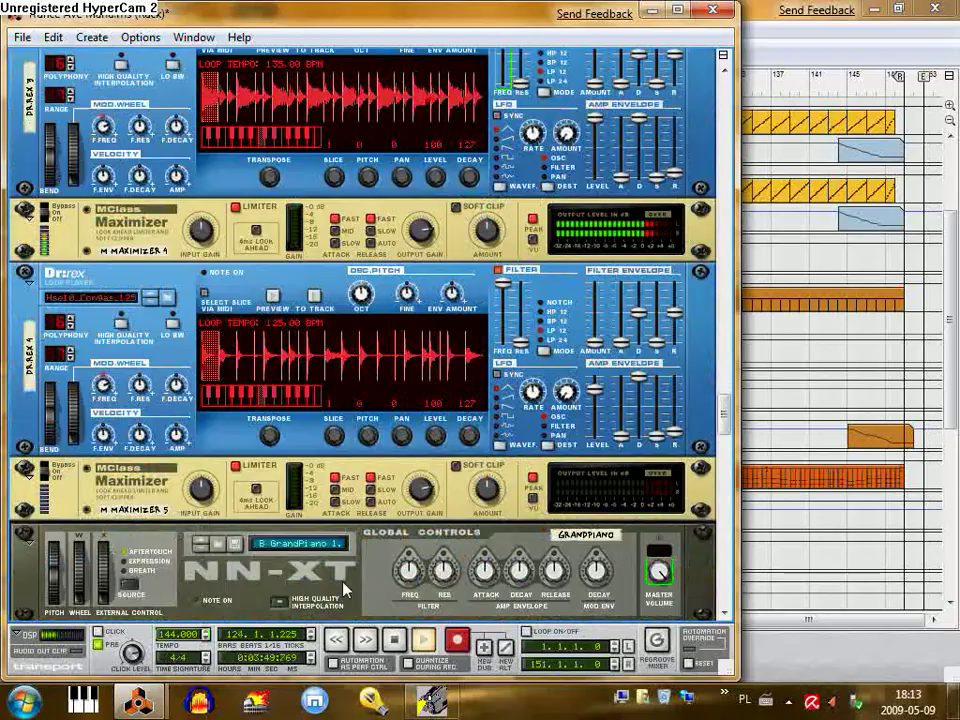
{"action": "scroll", "coordinate": [345, 590], "scroll_direction": "up", "scroll_amount": 2}
{"action": "scroll", "coordinate": [345, 590], "scroll_direction": "down", "scroll_amount": 1}
{"action": "scroll", "coordinate": [345, 590], "scroll_direction": "up", "scroll_amount": 6}
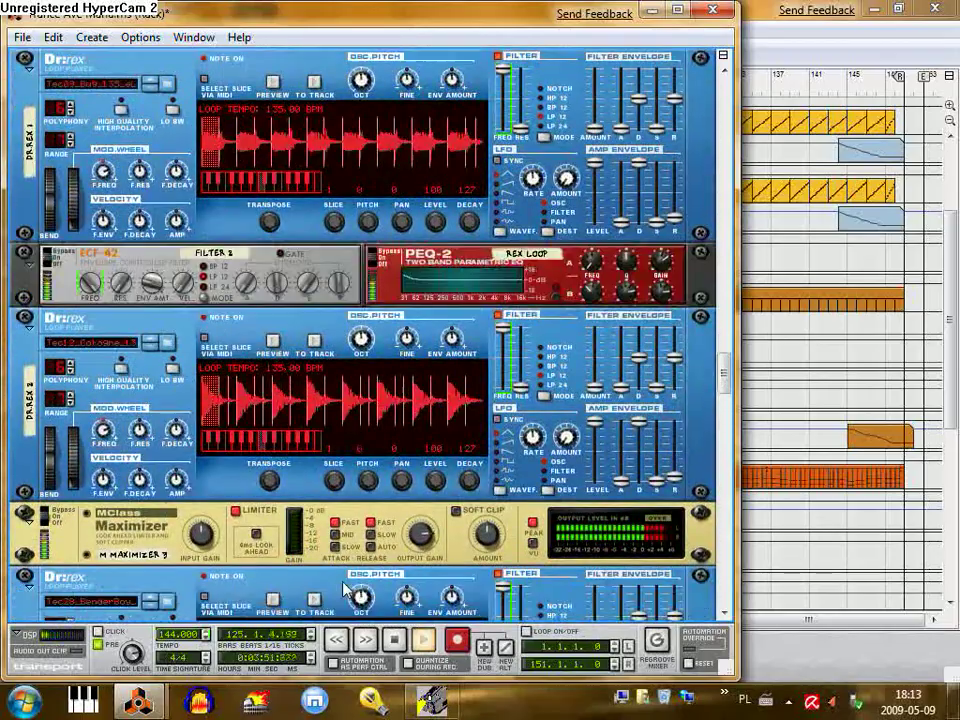
{"action": "scroll", "coordinate": [345, 590], "scroll_direction": "up", "scroll_amount": 10}
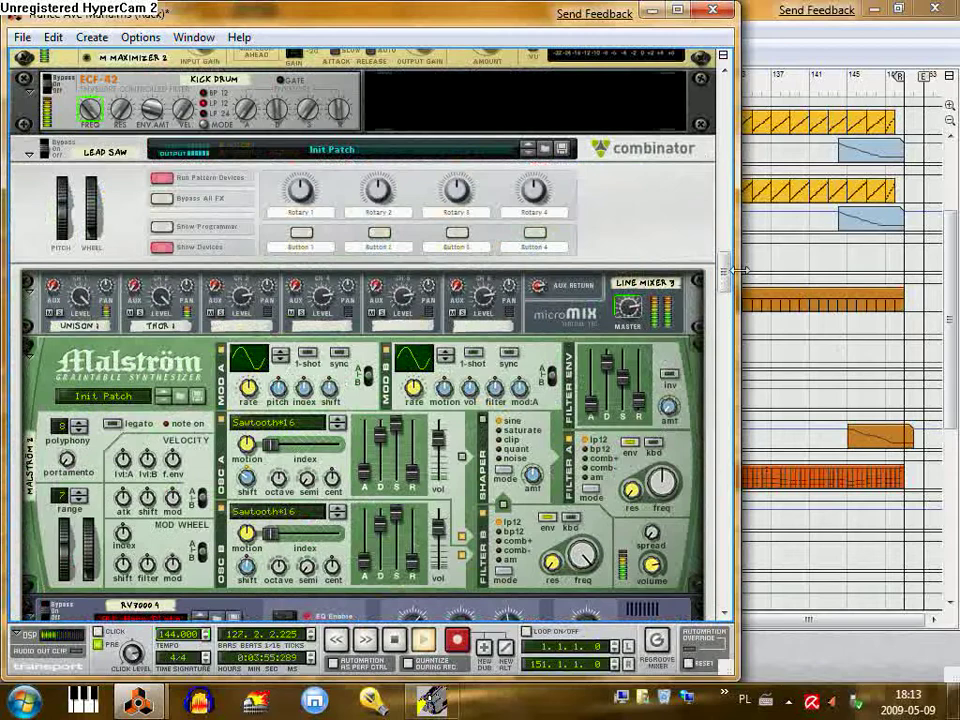
{"action": "left_click_drag", "start_coordinate": [737, 270], "coordinate": [760, 135]}
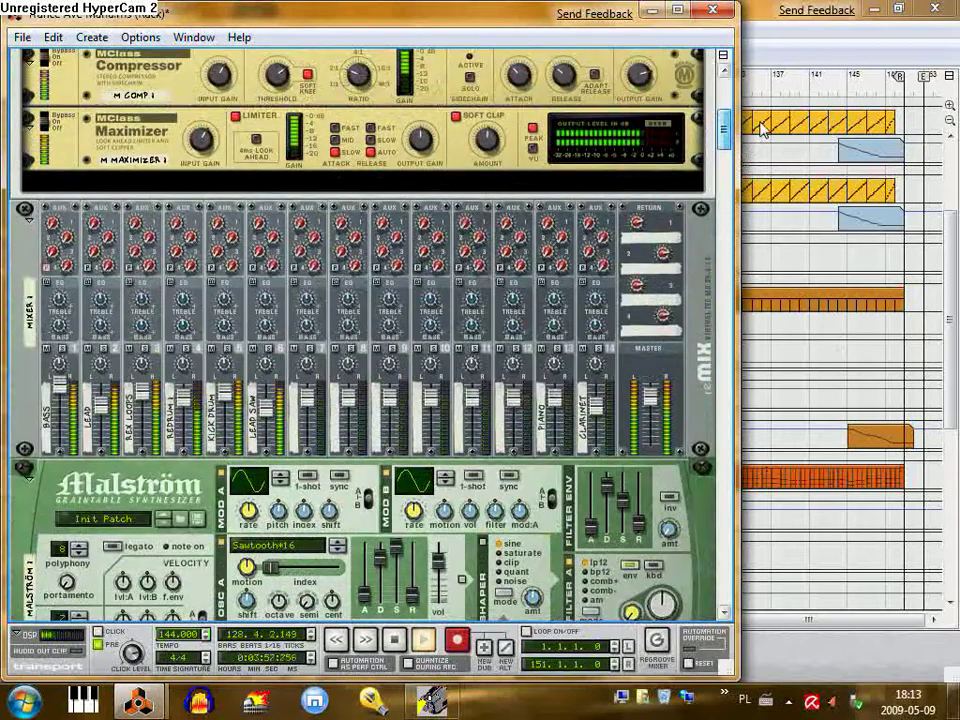
Return to the sequencer and look over the closing bars of the REX loop, drum and bass tracks with their fade-out automation
{"action": "left_click", "coordinate": [857, 648]}
{"action": "scroll", "coordinate": [924, 562], "scroll_direction": "up", "scroll_amount": 3}
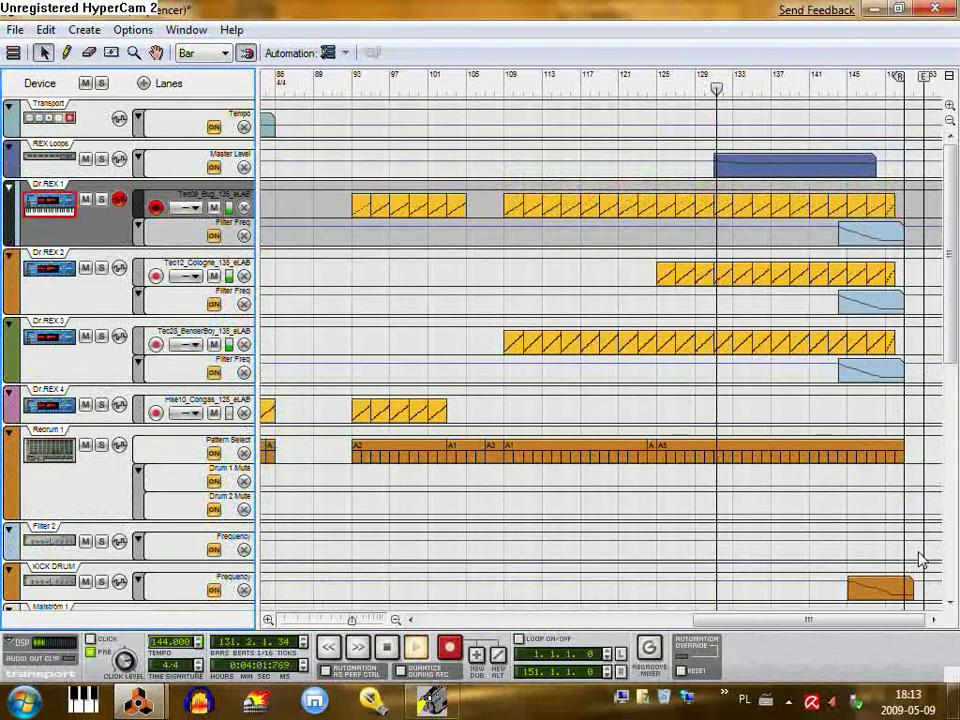
{"action": "scroll", "coordinate": [922, 562], "scroll_direction": "down", "scroll_amount": 3}
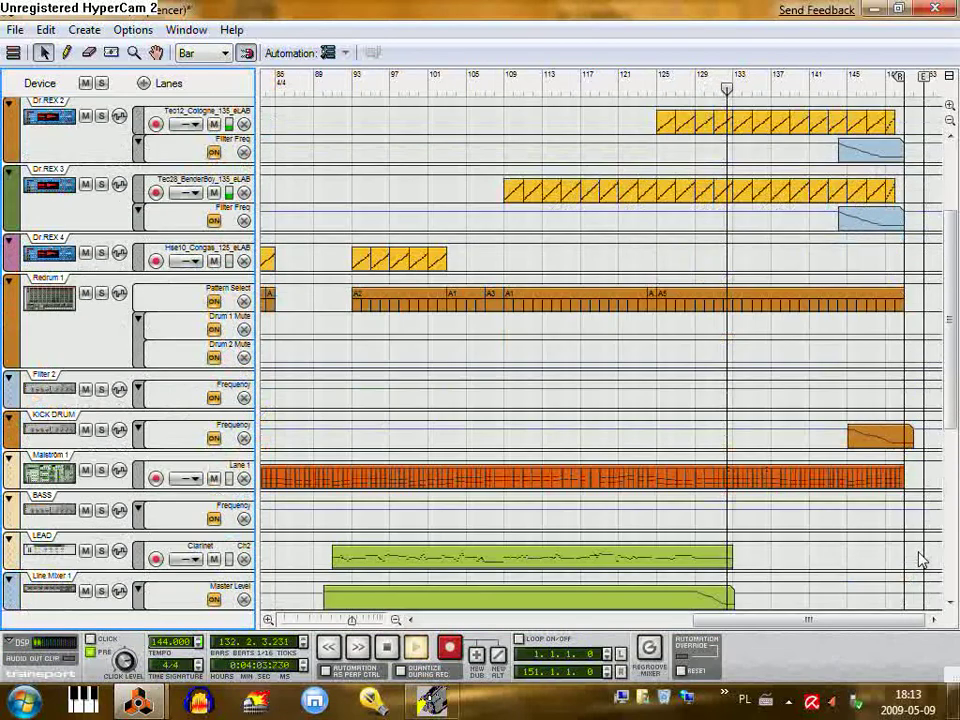
{"action": "left_click_drag", "start_coordinate": [953, 420], "coordinate": [957, 340]}
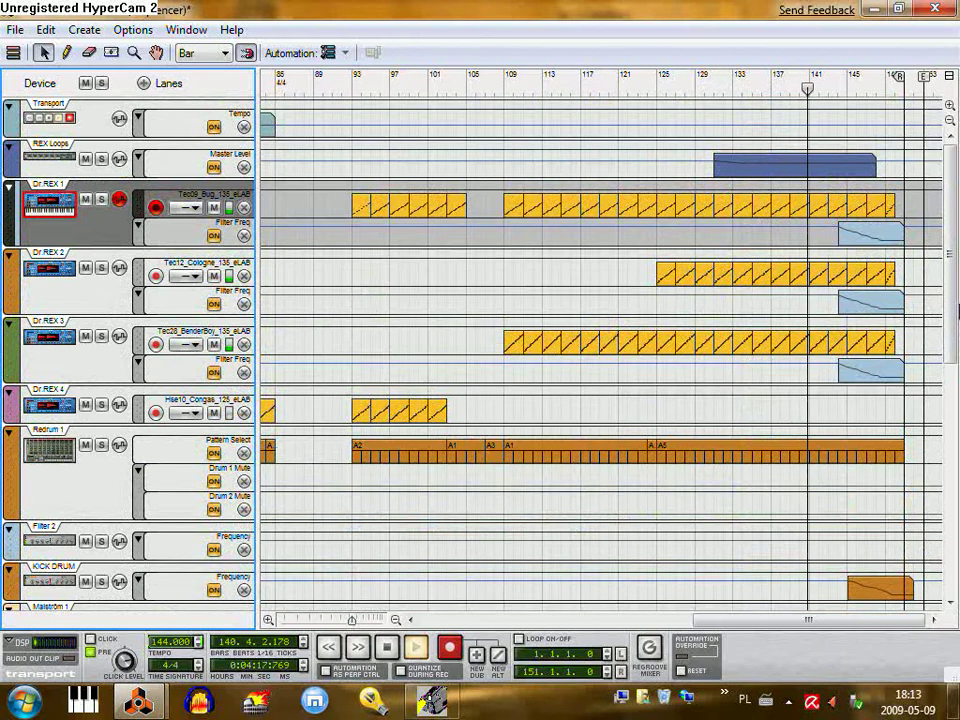
{"action": "left_click_drag", "start_coordinate": [958, 232], "coordinate": [957, 265]}
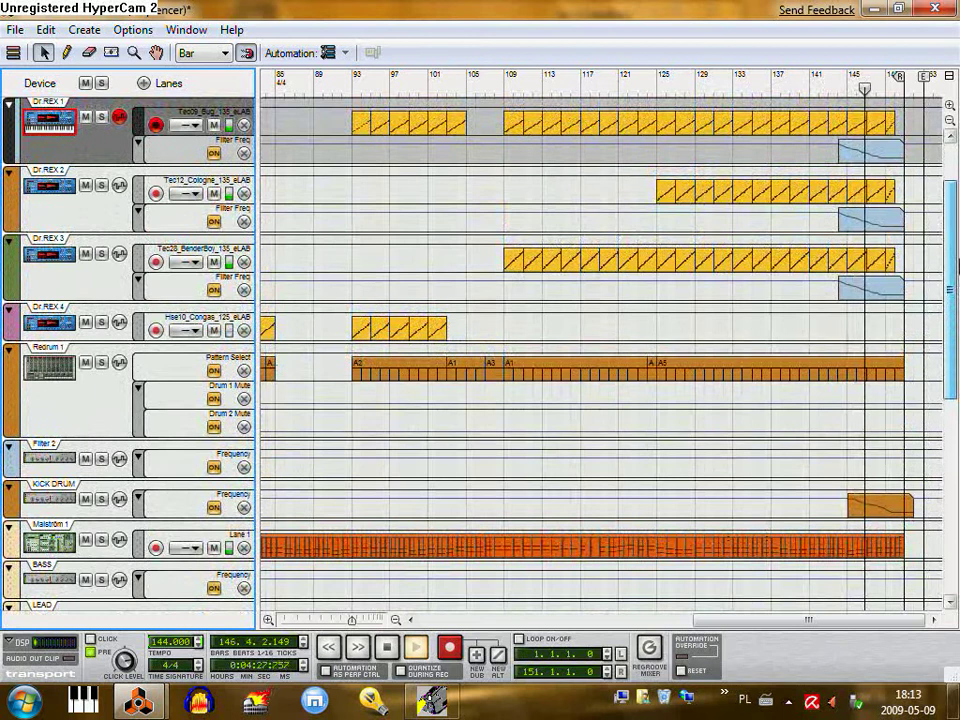